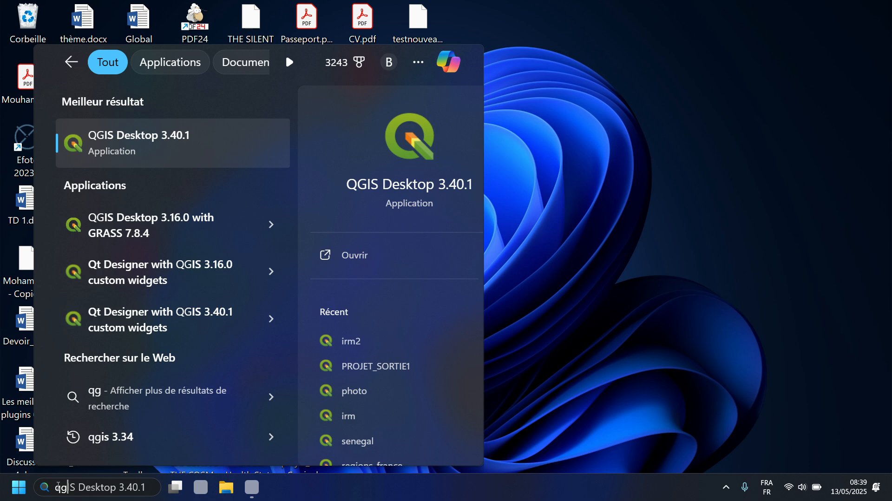
Step: Launch QGIS Desktop 3.40.1 and create a new empty project from the EPSG:4326 project template
click(148, 150)
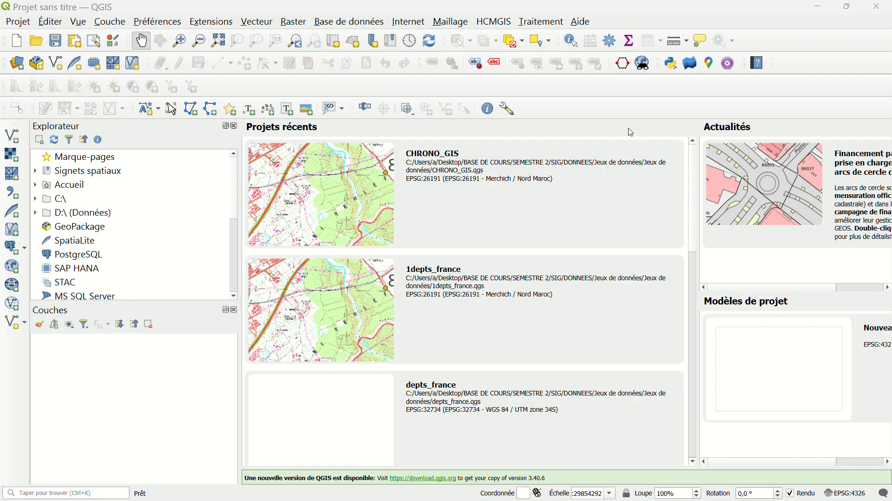
click(768, 375)
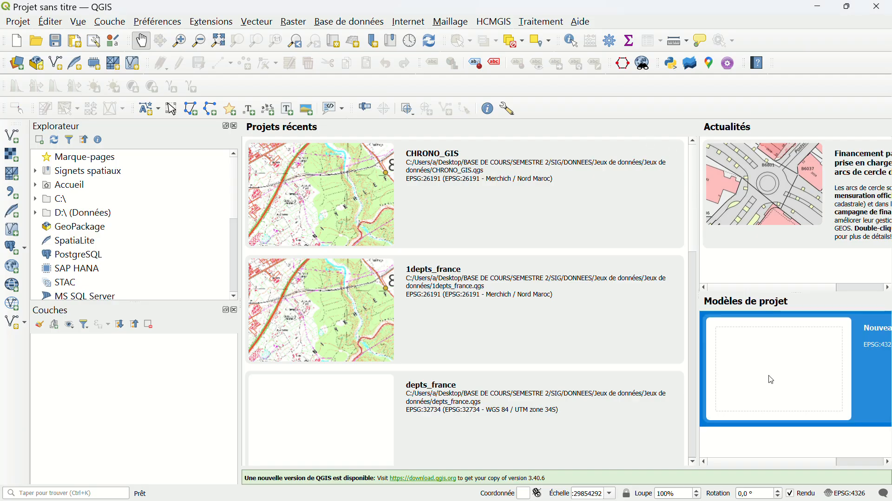
double_click(771, 380)
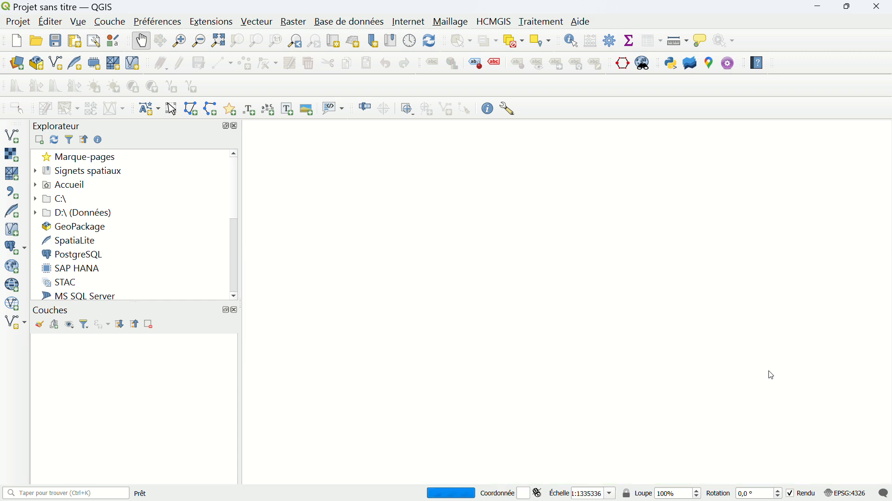
Step: Start adding a vector layer from a file and open the browser for its dataset
click(110, 26)
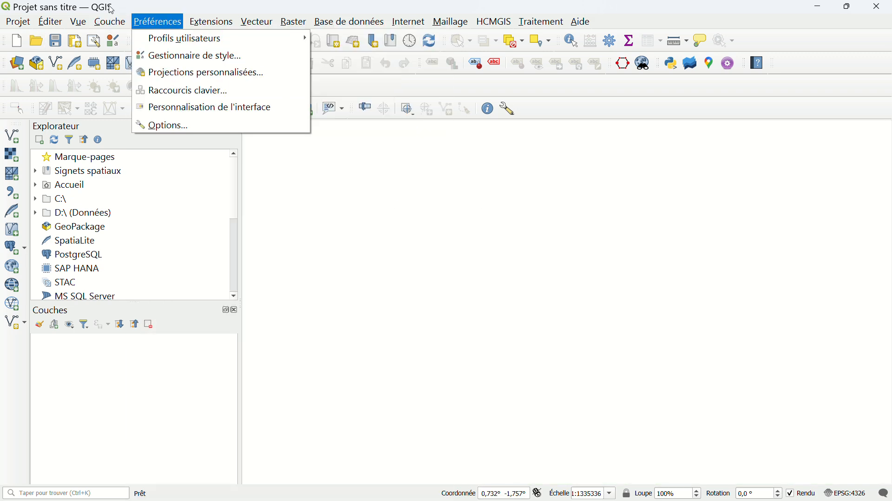
mouse_move(249, 70)
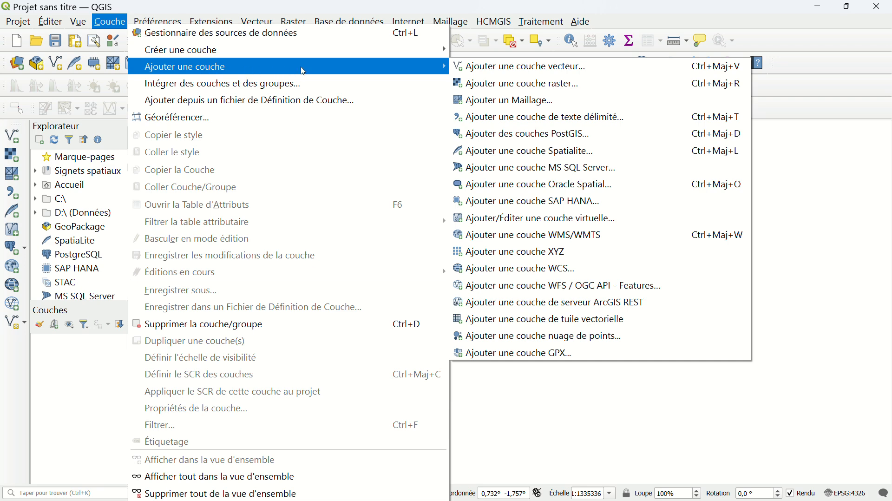
click(495, 70)
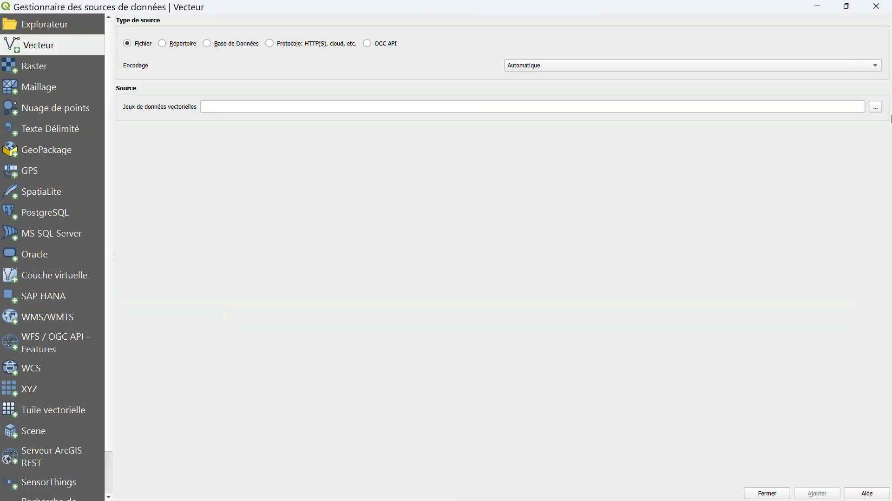
click(875, 108)
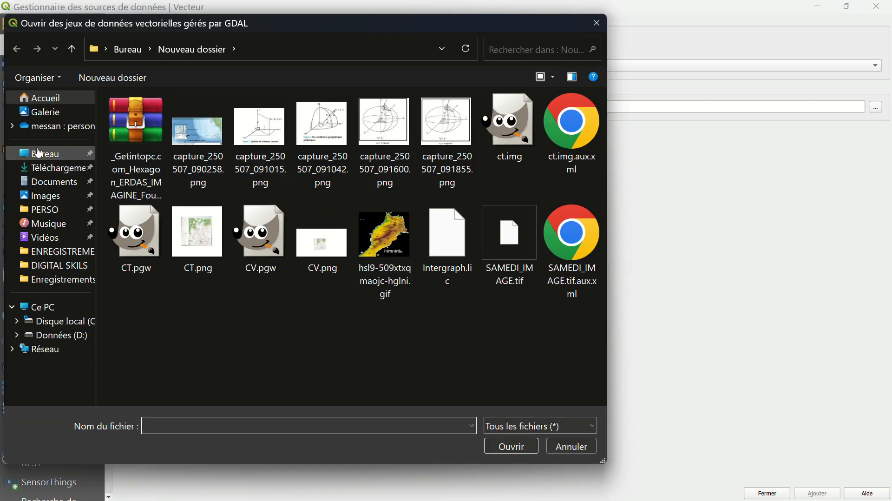
Step: Browse from Bureau to the folder BASE DE COURS\SEMESTRE 2\SIG\DONNEES\Analyse spatiale raster
click(39, 153)
double_click(133, 120)
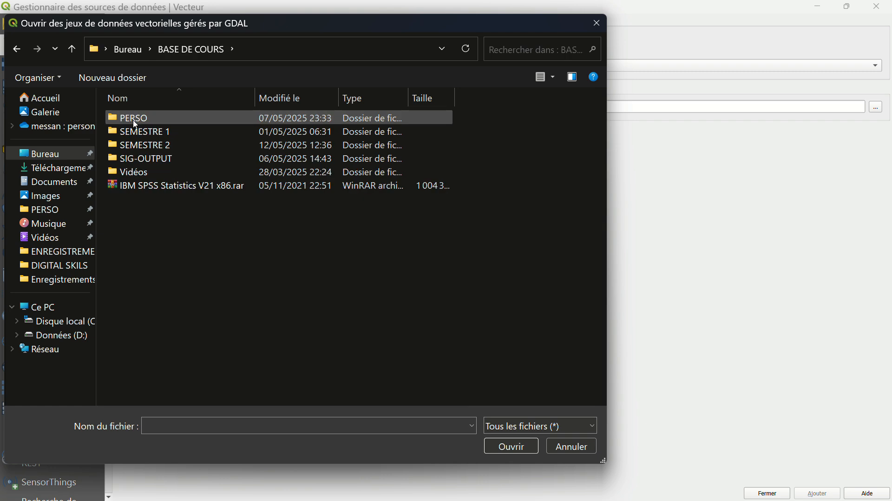
double_click(123, 146)
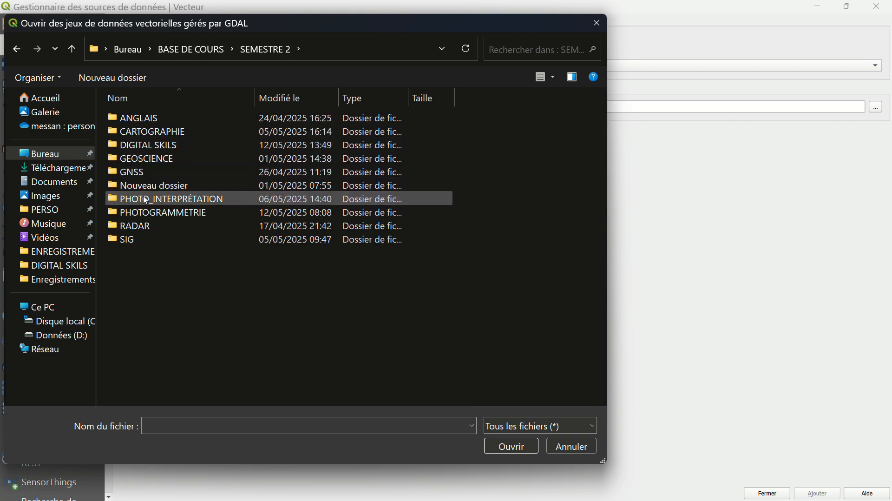
double_click(139, 240)
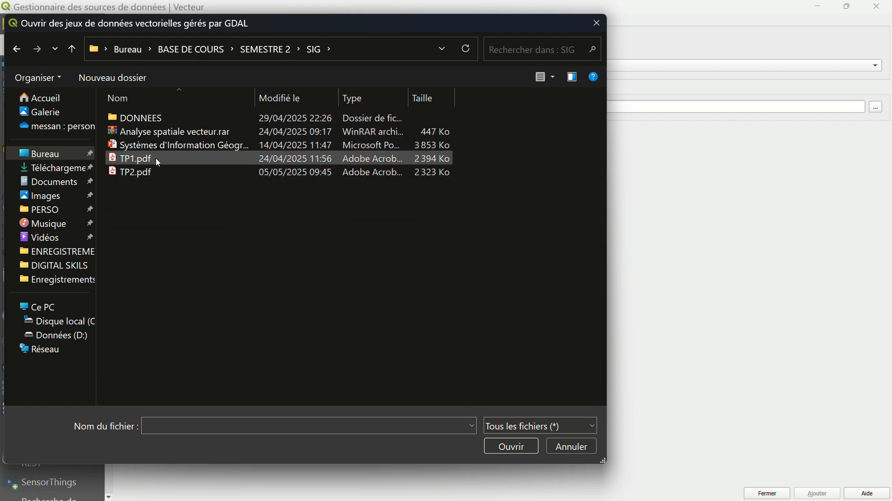
double_click(147, 119)
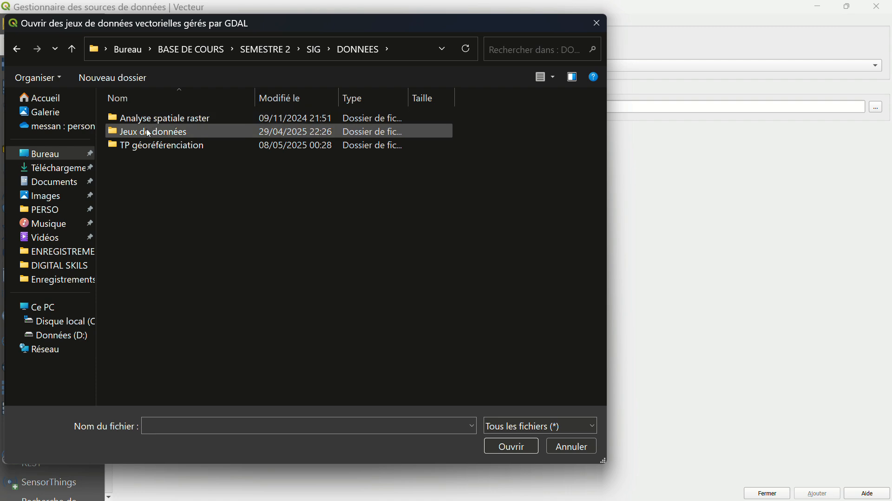
double_click(144, 119)
Step: Add habitations.shp to the project as a vector layer and close the data source manager
scroll(158, 228, down, 1)
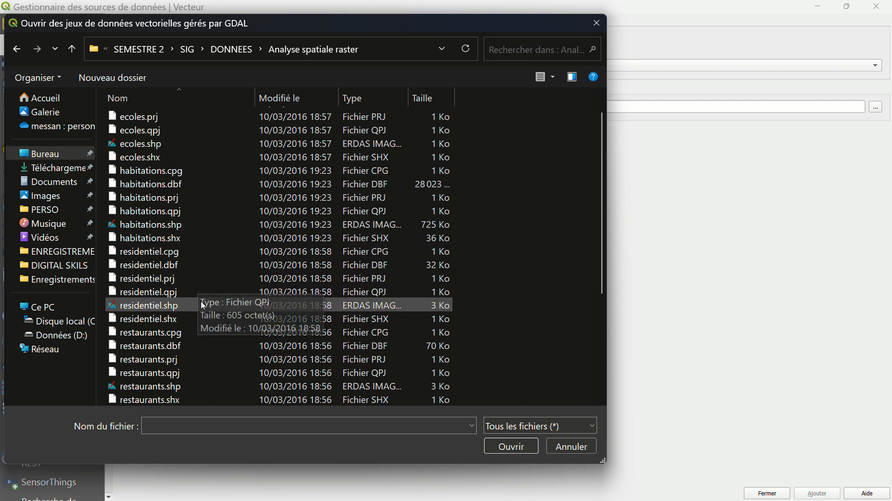
click(185, 225)
click(532, 445)
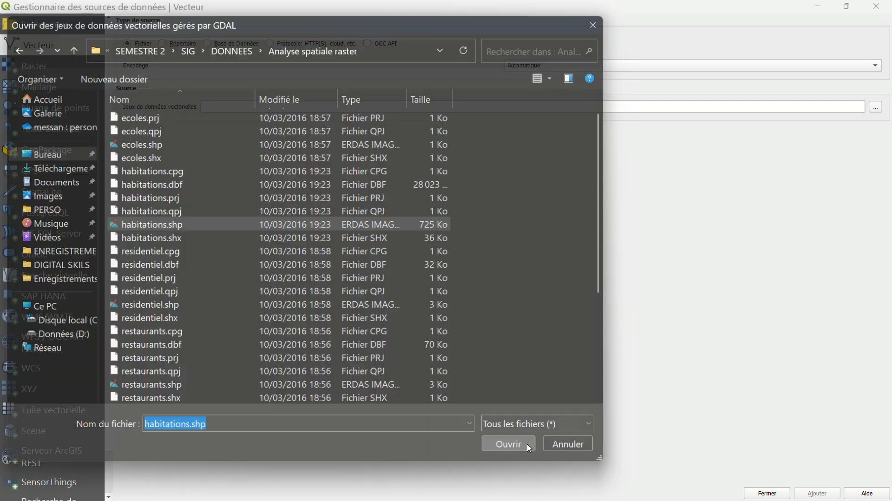
click(812, 494)
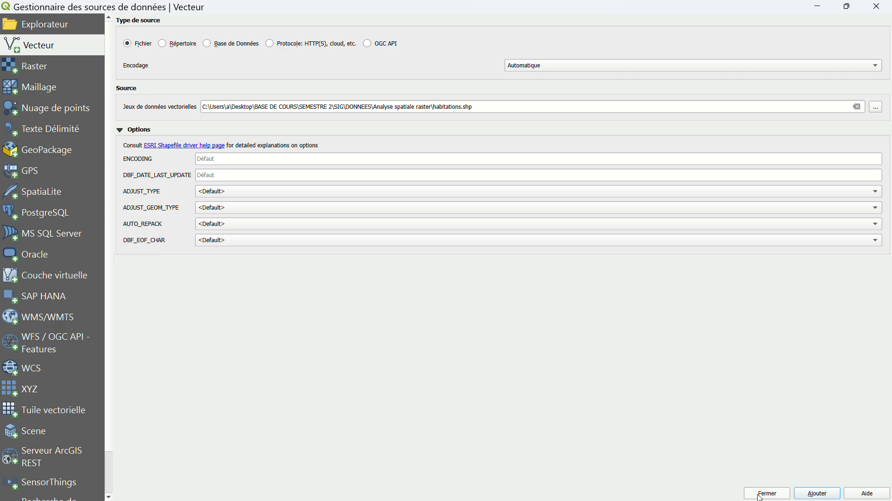
click(761, 495)
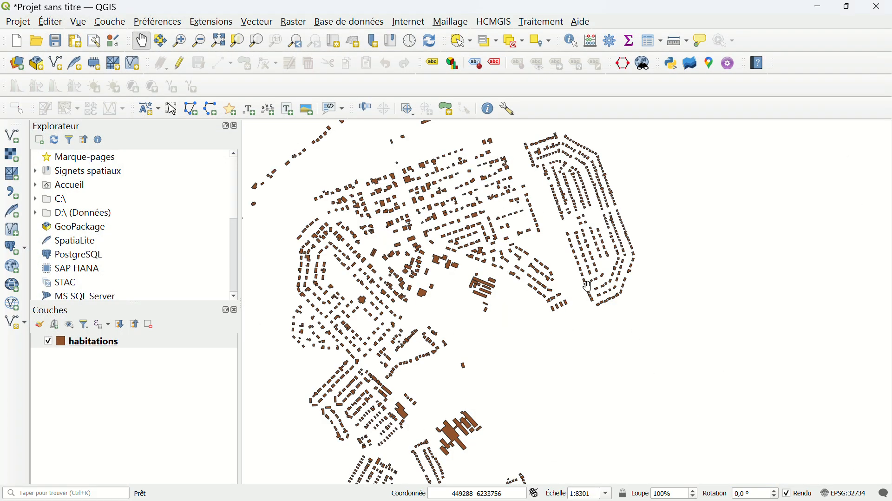
Step: Examine the building footprints of the habitations layer up close and across the whole neighbourhood
scroll(588, 287, up, 3)
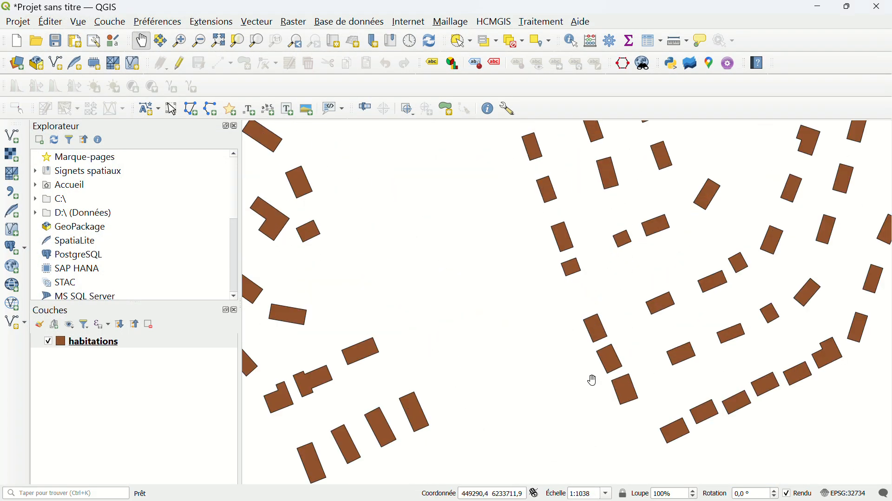
scroll(334, 320, down, 2)
scroll(344, 241, up, 2)
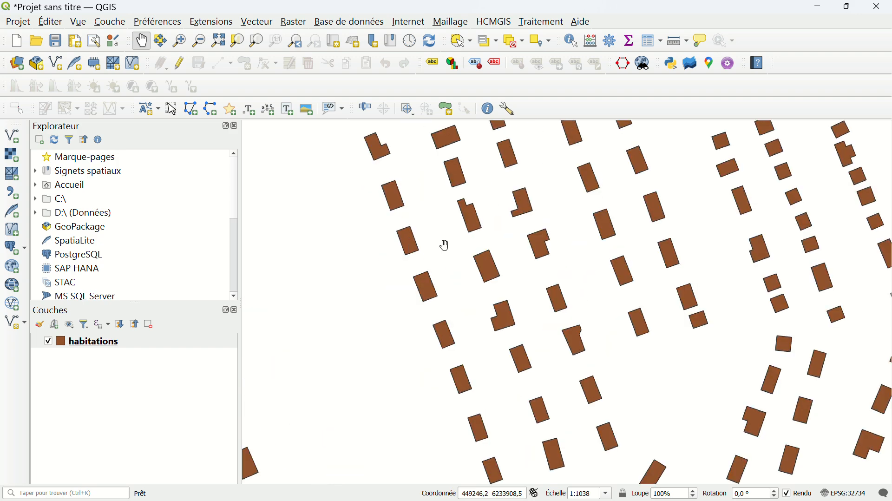
scroll(438, 273, up, 1)
scroll(441, 264, down, 4)
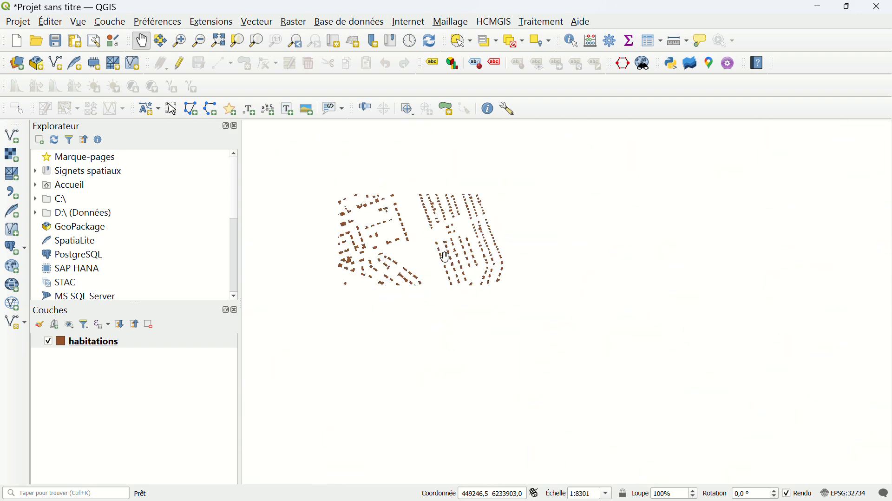
drag(330, 225, 587, 256)
scroll(457, 296, up, 1)
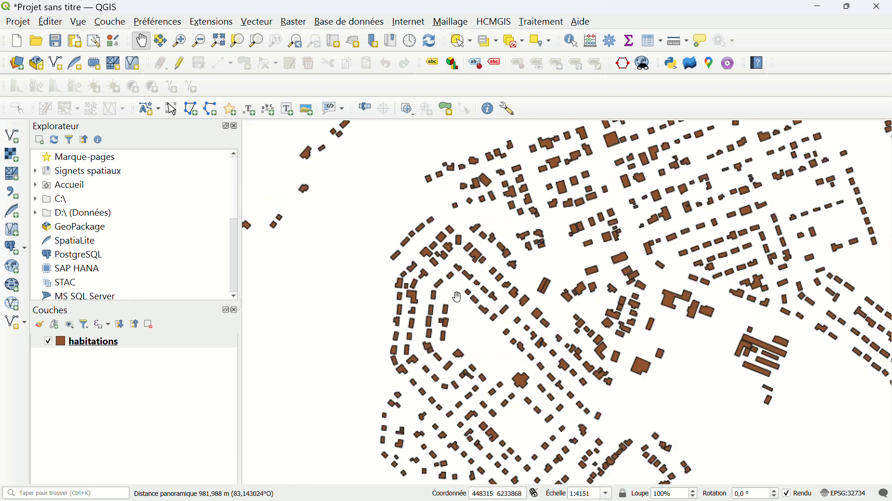
scroll(457, 297, up, 1)
scroll(442, 302, up, 2)
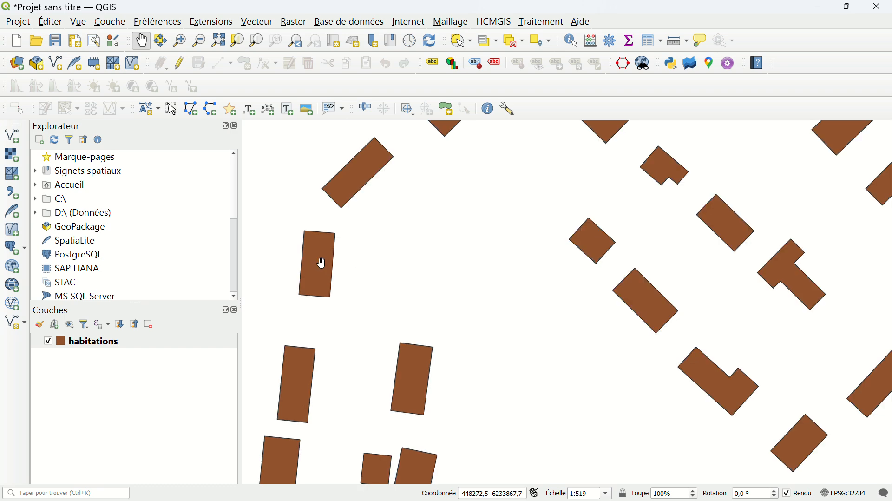
drag(321, 261, 418, 232)
drag(400, 283, 421, 248)
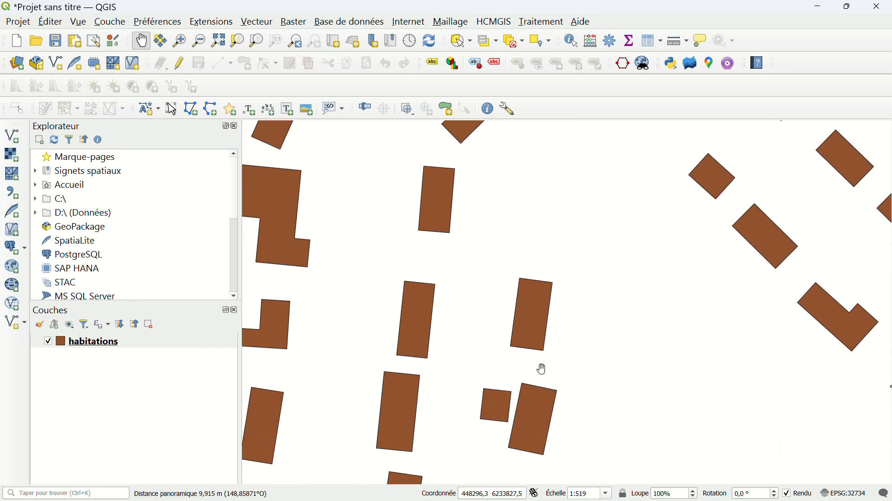
scroll(542, 368, down, 4)
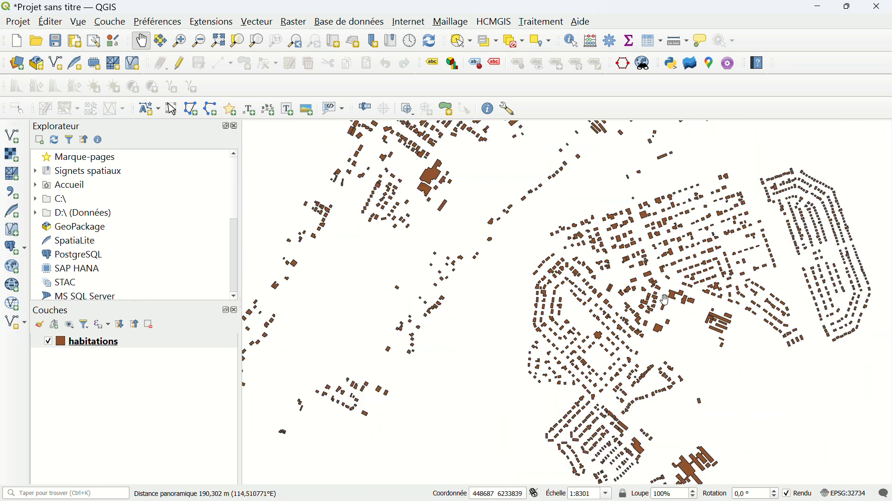
scroll(662, 295, down, 1)
Step: Check the source and coordinate reference system in the habitations layer's properties, and close them without changes
click(116, 348)
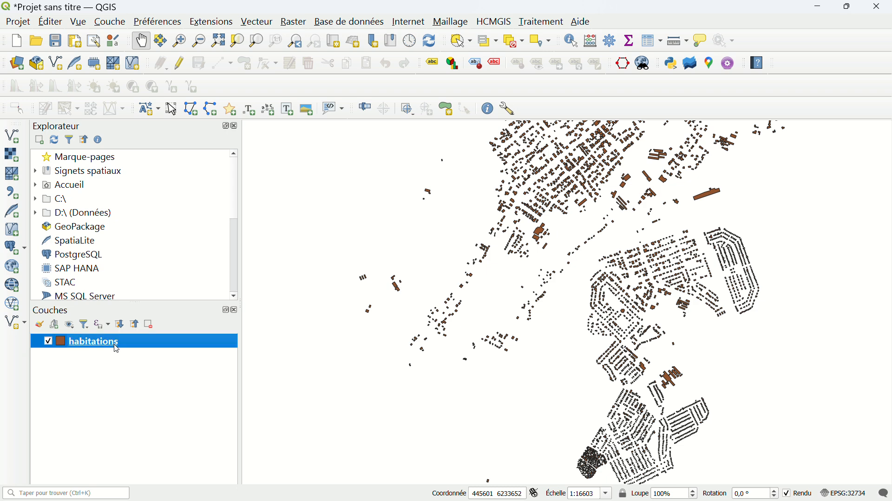
right_click(116, 349)
click(147, 341)
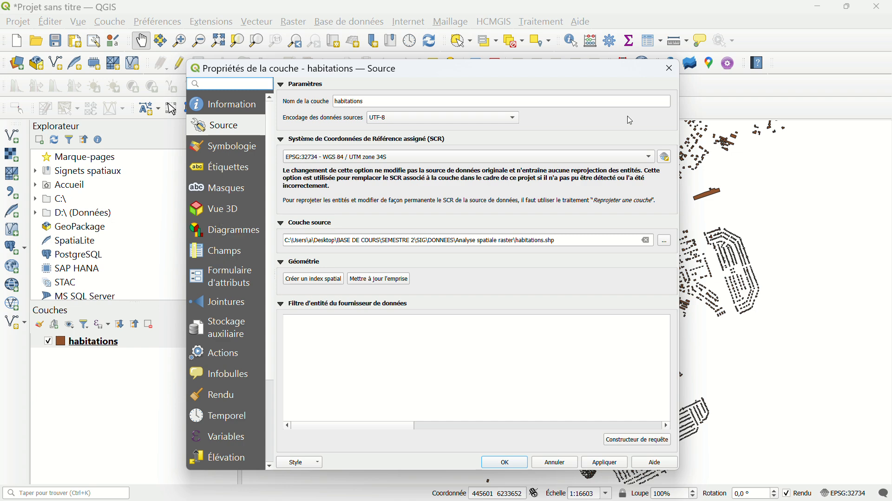
click(669, 69)
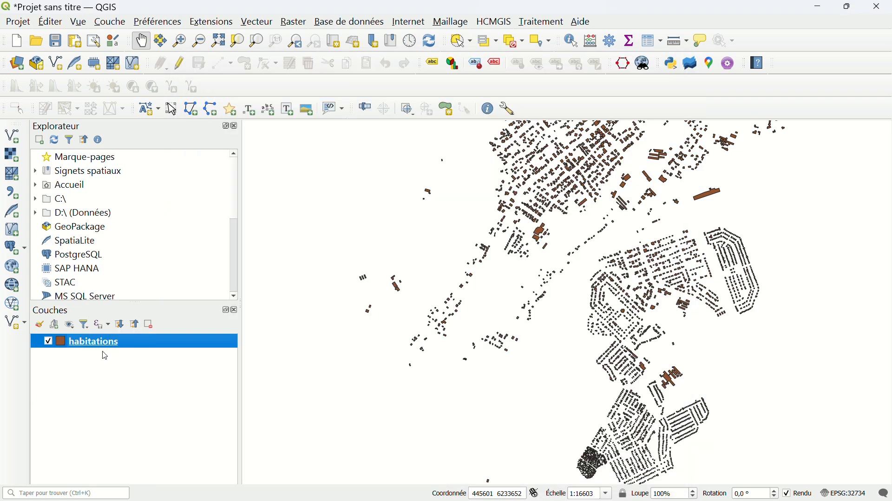
Step: Open the attribute table of the habitations layer and look through its records down to the last one
right_click(104, 351)
click(158, 180)
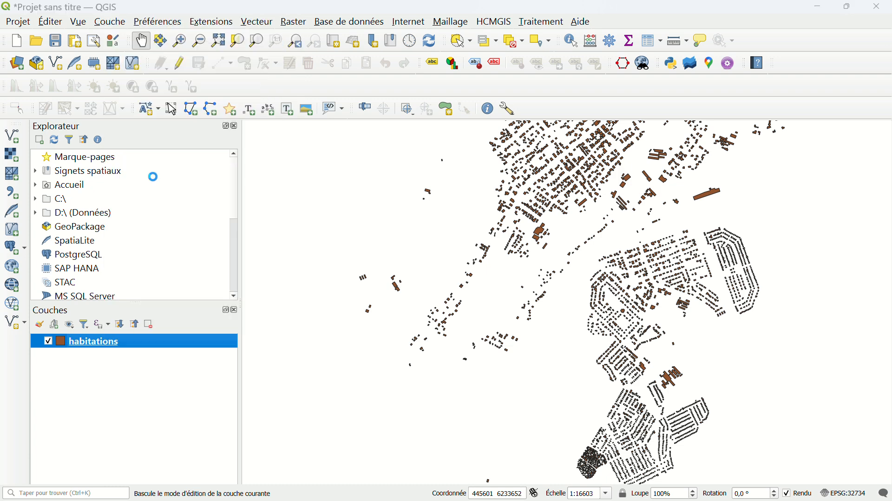
scroll(194, 208, down, 1)
scroll(195, 208, down, 20)
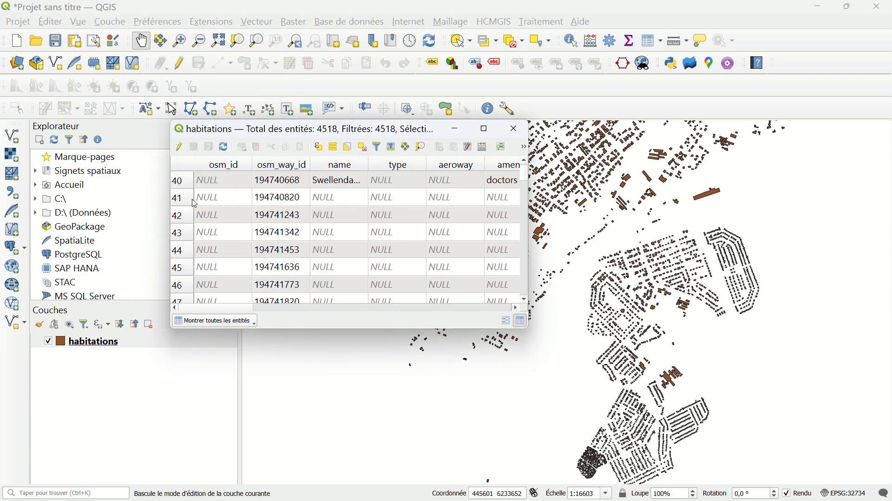
drag(521, 182, 534, 299)
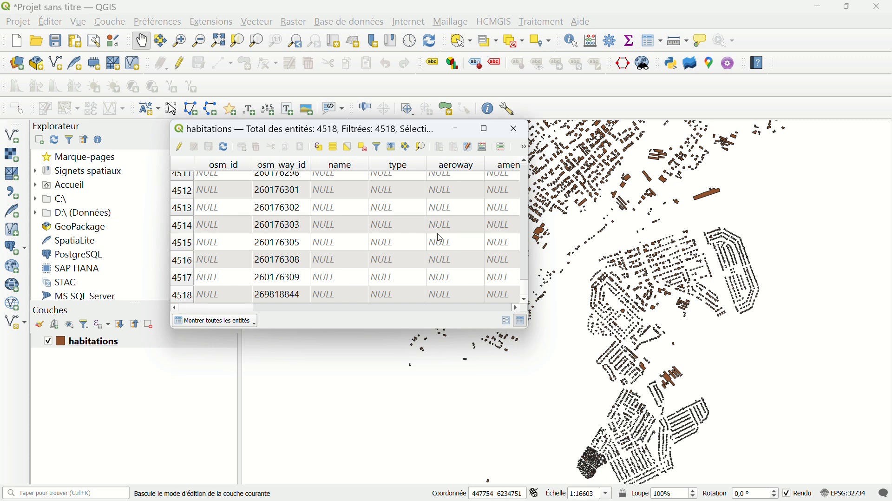
Step: Enlarge the attribute table to inspect its fields through to other_tags, and restore the window size
click(484, 129)
scroll(890, 256, up, 8)
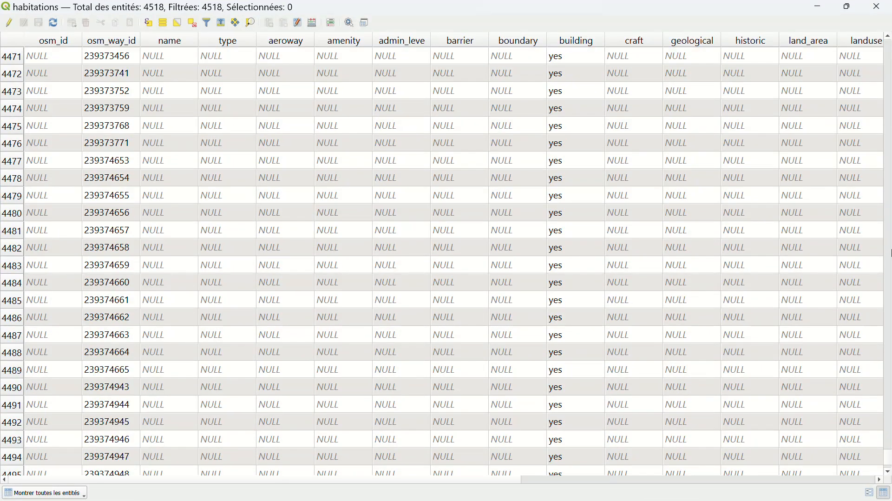
scroll(516, 117, up, 6)
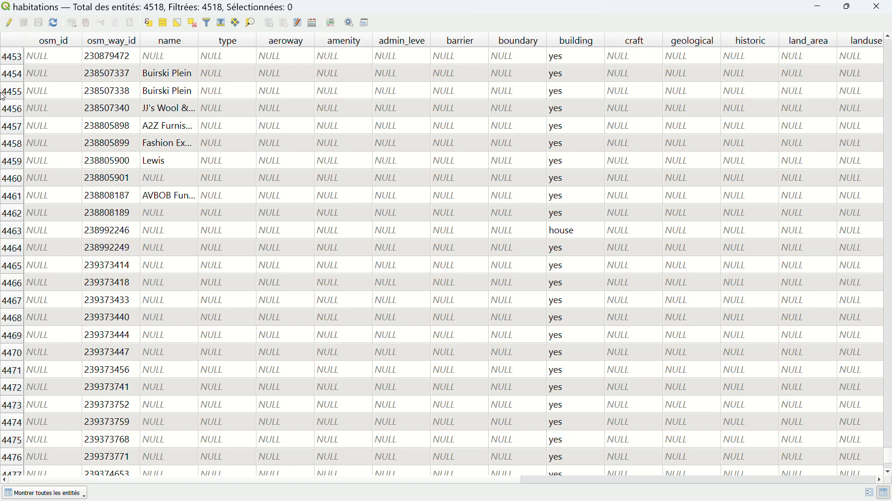
scroll(3, 96, up, 11)
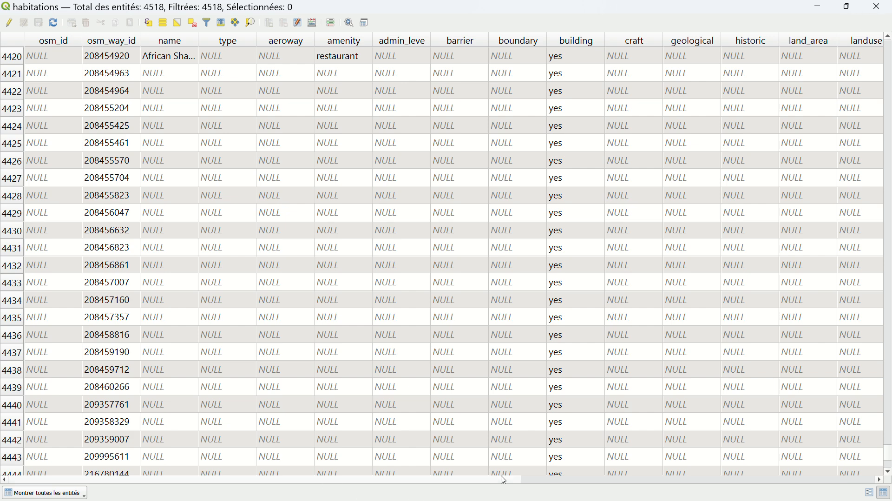
drag(504, 480, 874, 481)
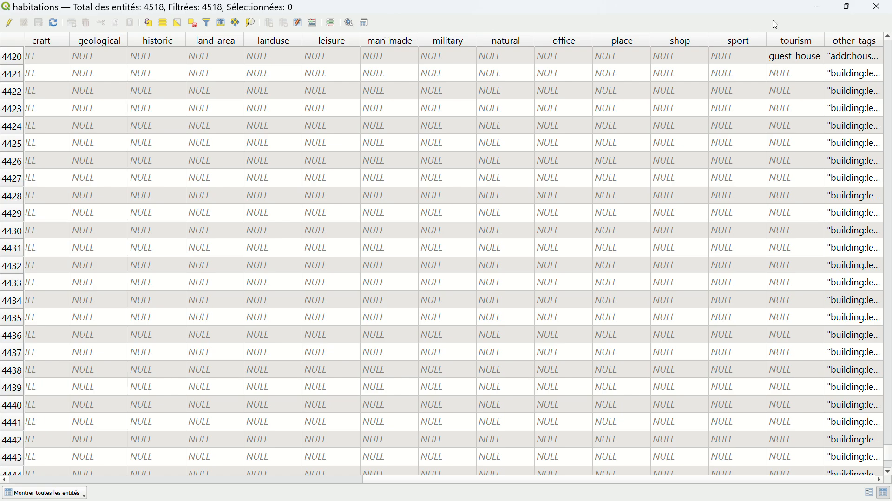
click(854, 7)
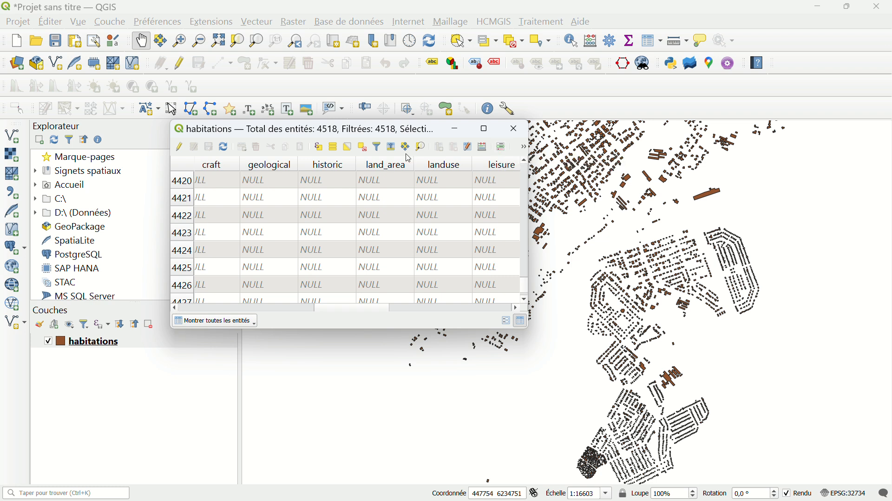
Step: Enable editing on the habitations layer and add a decimal (real) field named Superficie with length 10 and precision 3
click(179, 146)
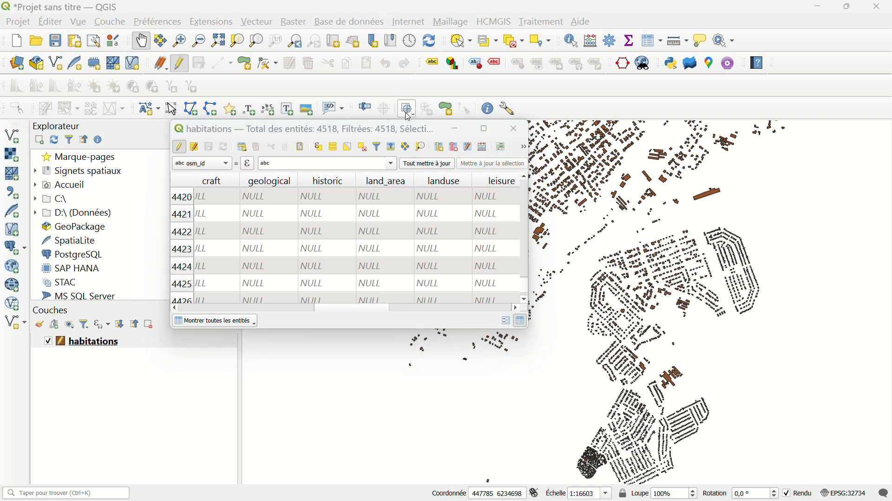
click(445, 156)
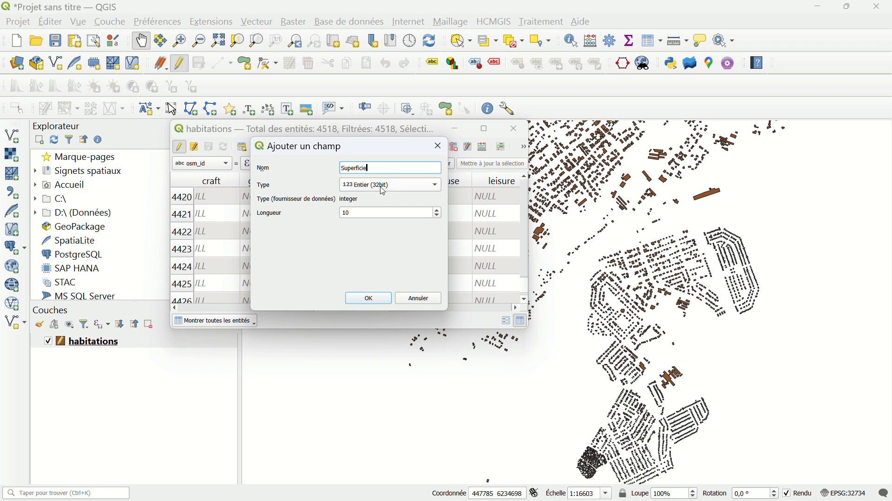
click(383, 188)
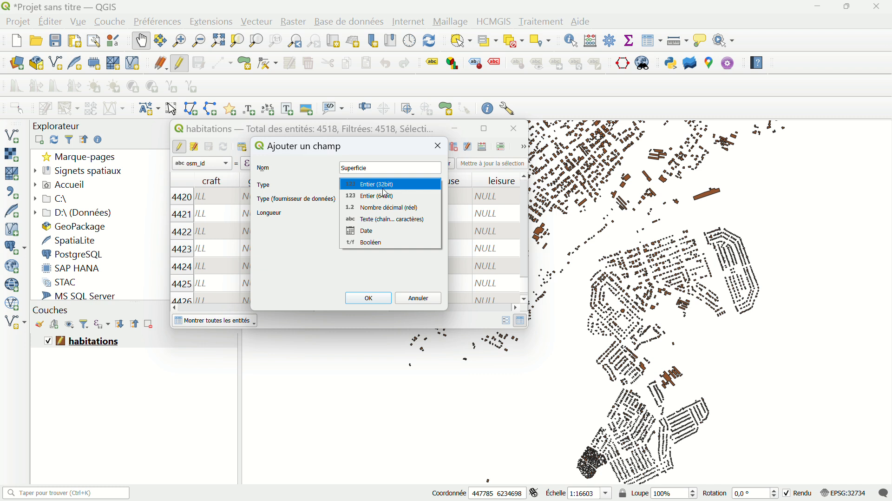
click(413, 208)
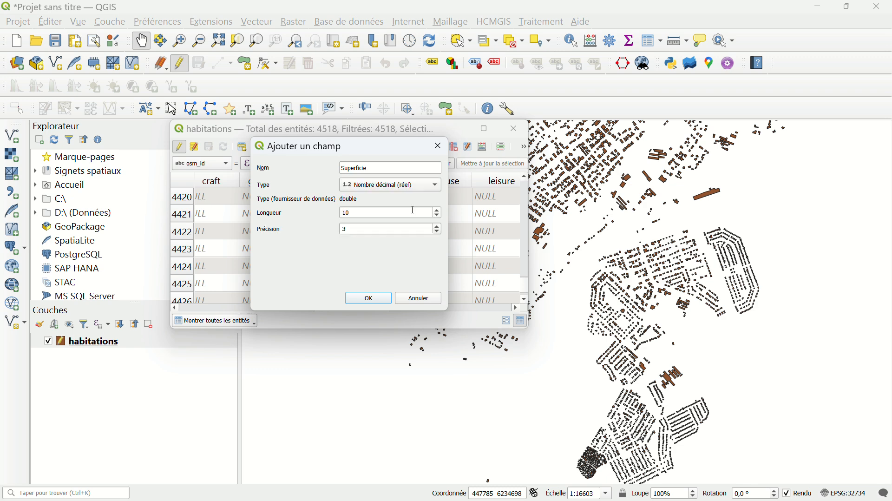
click(369, 300)
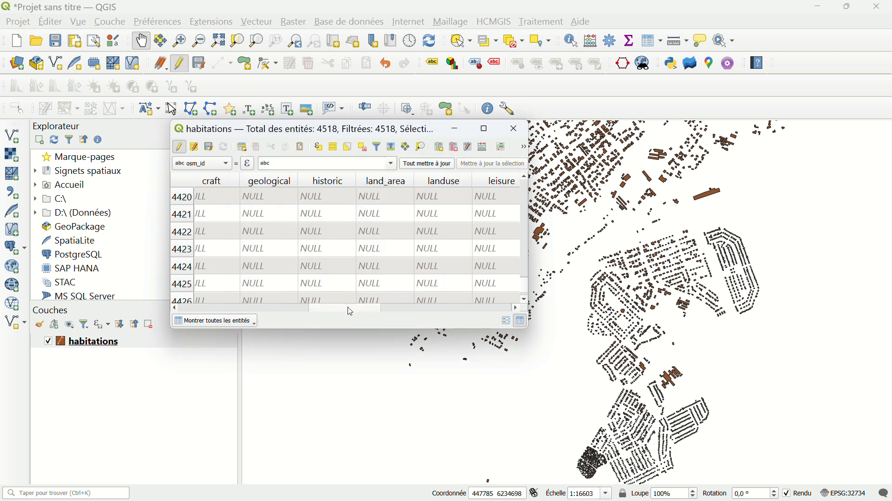
Step: Inspect the new Superficie column in the attribute table, enlarging the window to view its records and restoring its size
drag(350, 309, 496, 314)
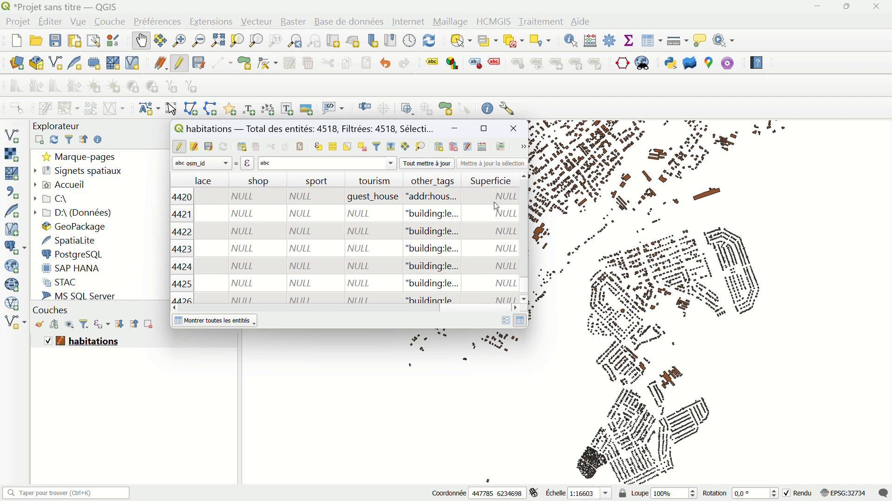
double_click(498, 213)
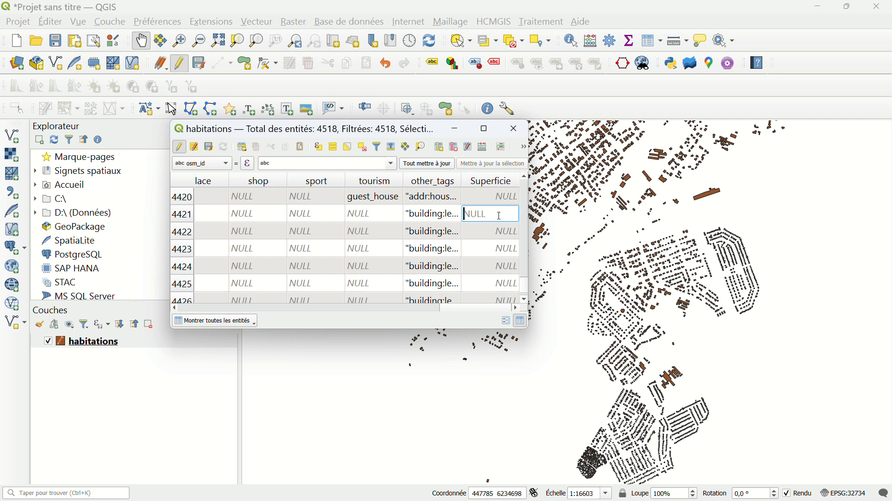
scroll(502, 247, up, 15)
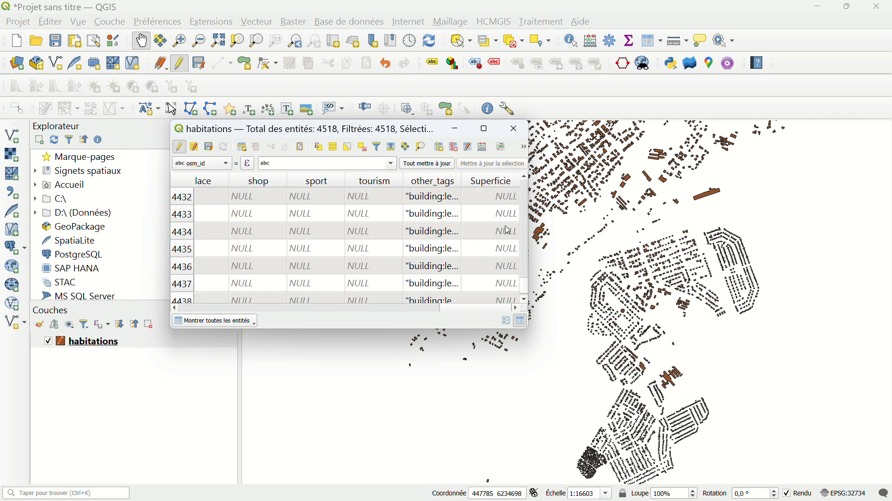
scroll(505, 217, up, 15)
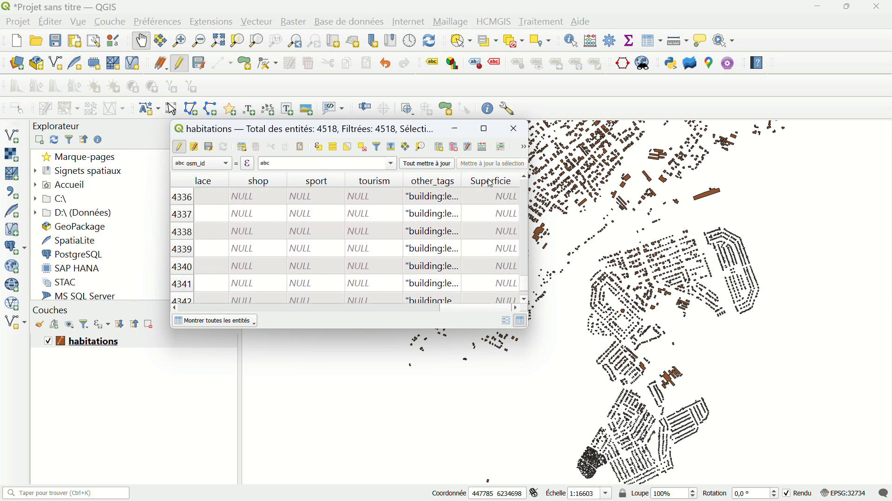
scroll(515, 195, up, 1)
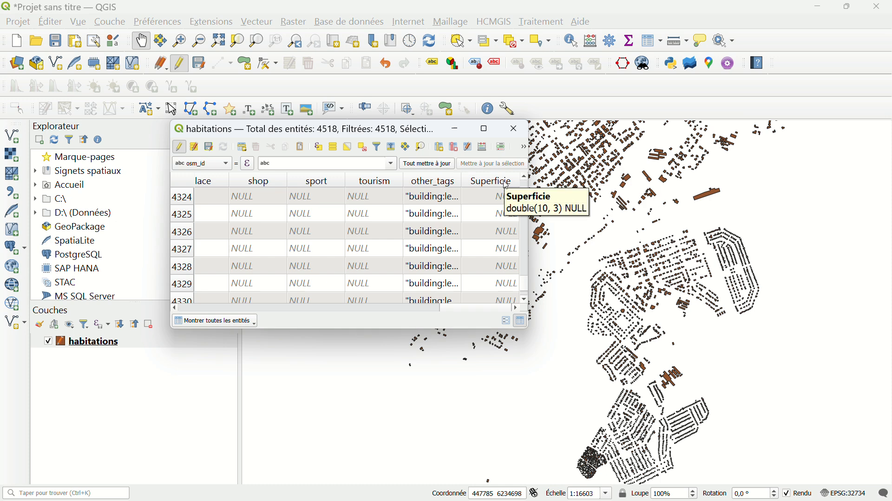
click(484, 128)
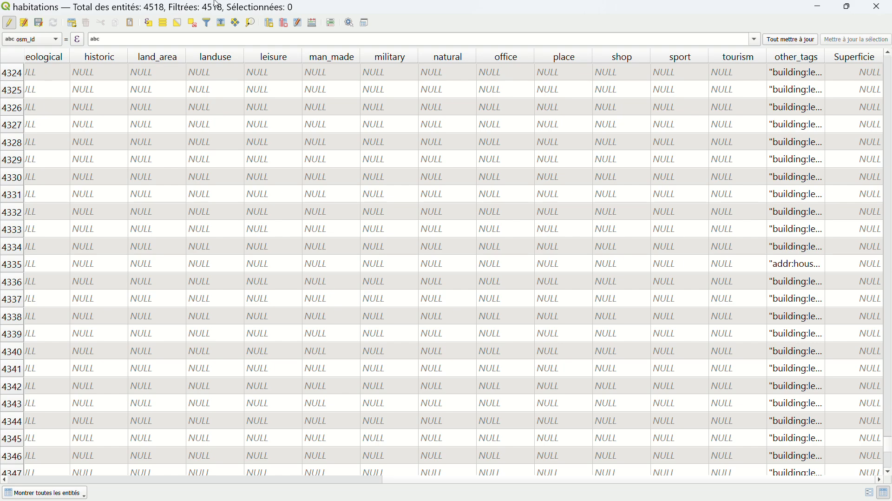
click(848, 7)
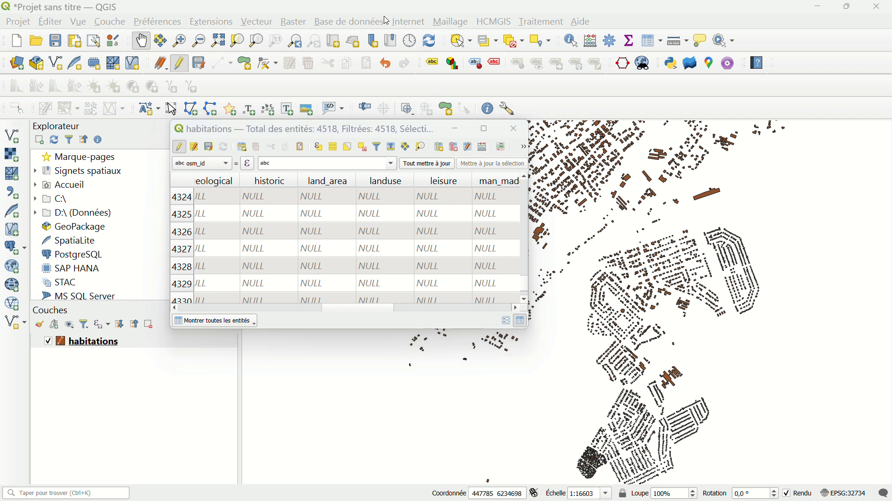
Step: Open the field calculator and set it to update the existing Superficie field instead of creating a new one
click(483, 148)
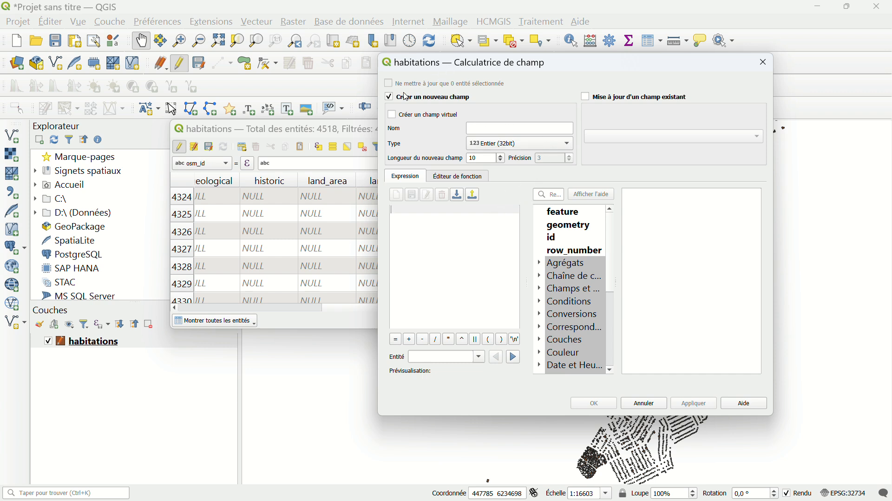
click(391, 99)
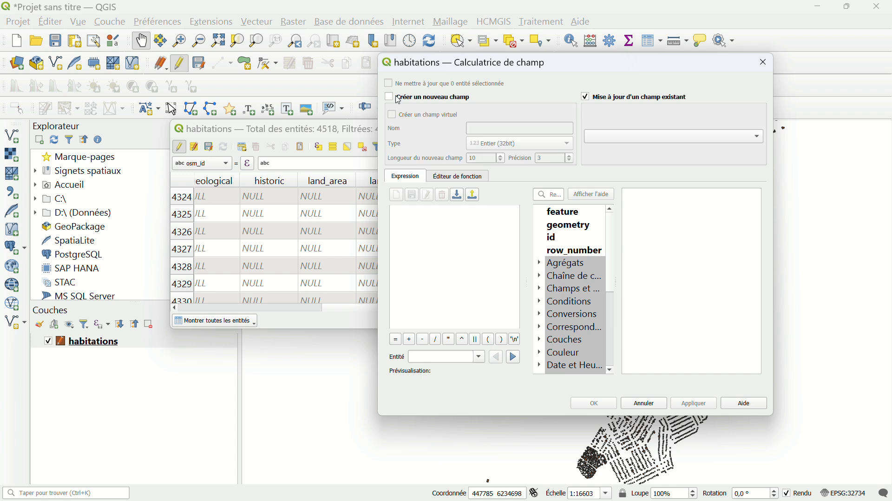
click(626, 138)
click(563, 81)
click(633, 140)
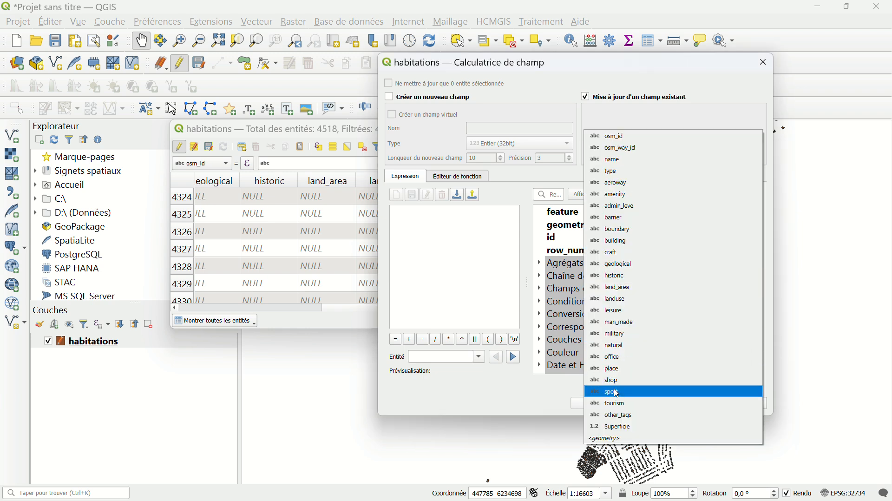
click(618, 430)
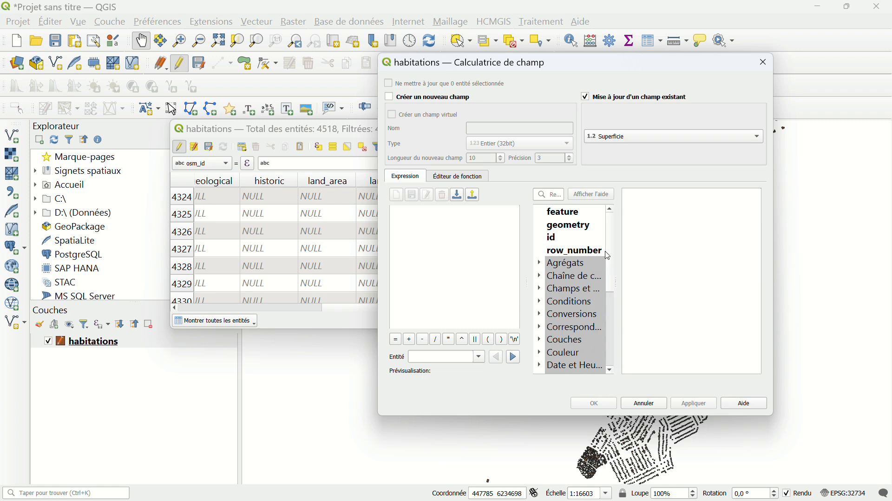
double_click(569, 226)
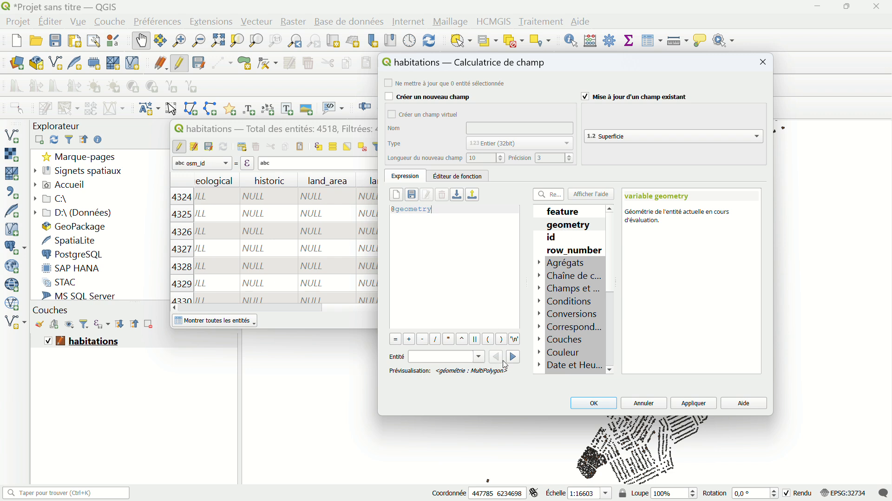
drag(433, 210, 394, 202)
key(BackSpace)
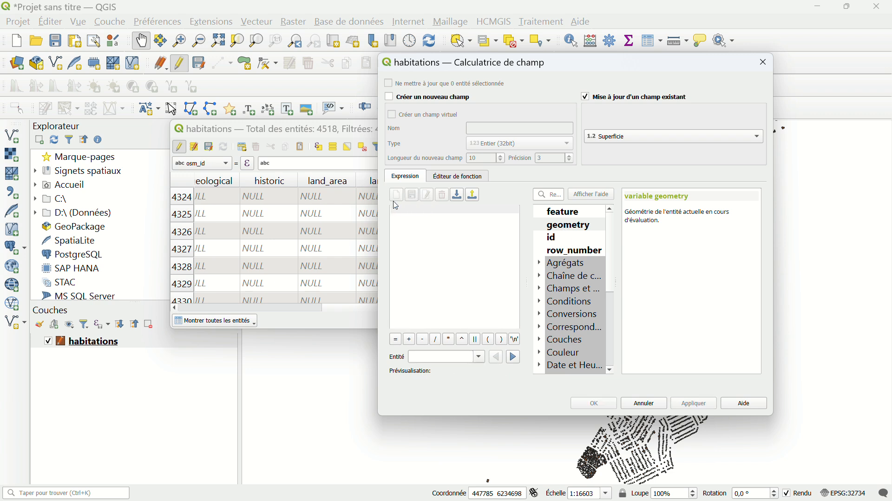
Step: Fill the Superficie field with the geometry function $area and close the field calculator
scroll(580, 274, down, 2)
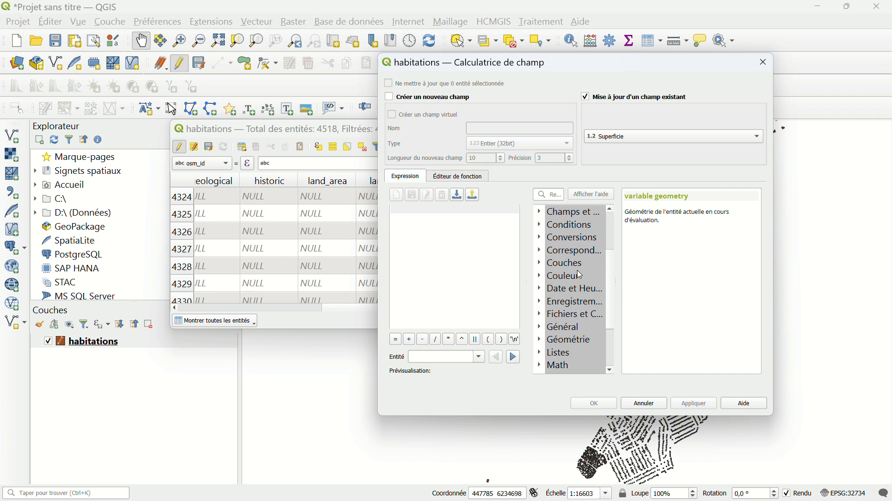
scroll(581, 275, down, 2)
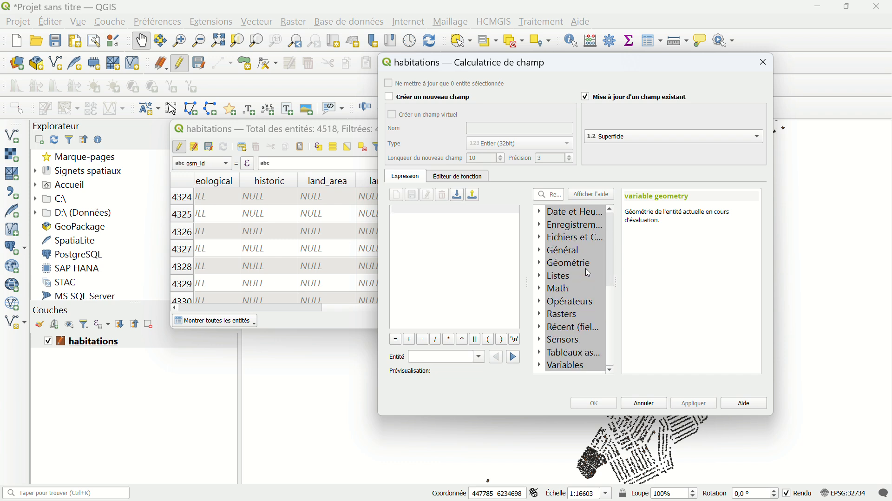
click(539, 264)
scroll(574, 287, down, 1)
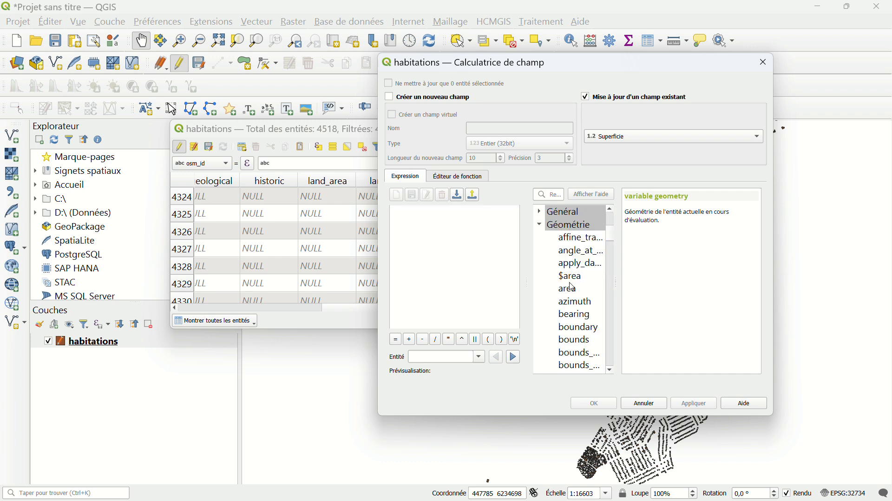
scroll(573, 287, down, 1)
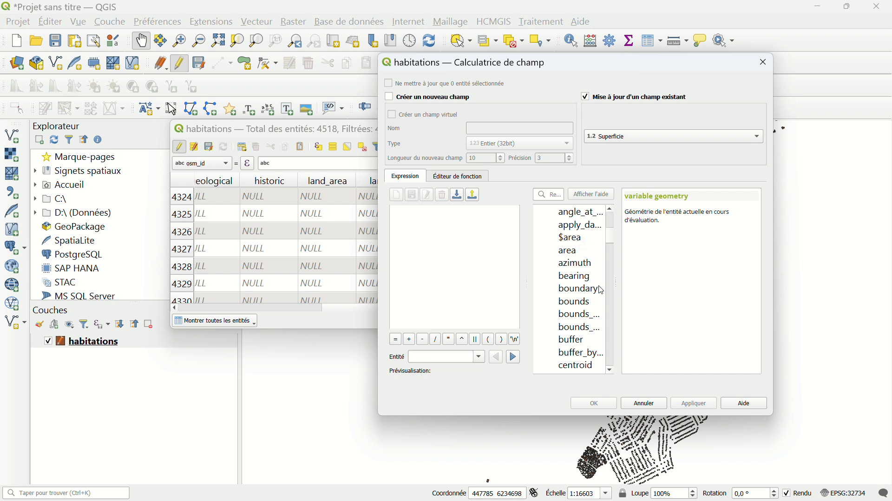
double_click(570, 238)
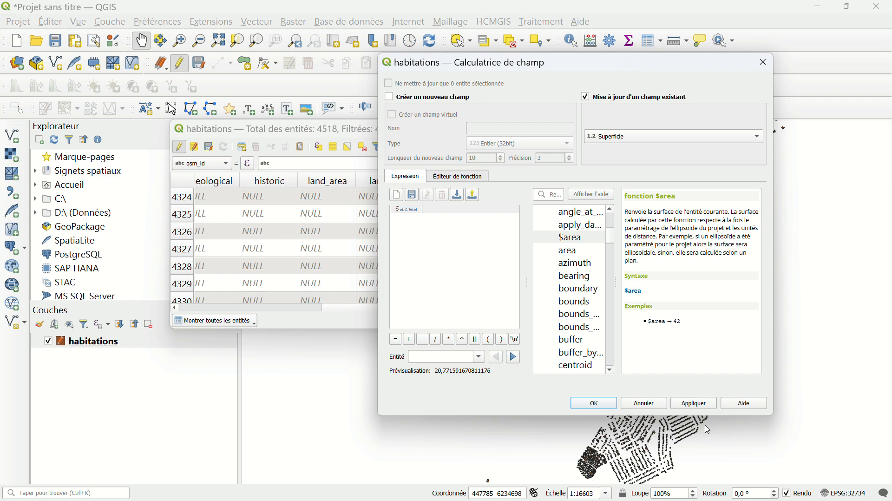
click(702, 402)
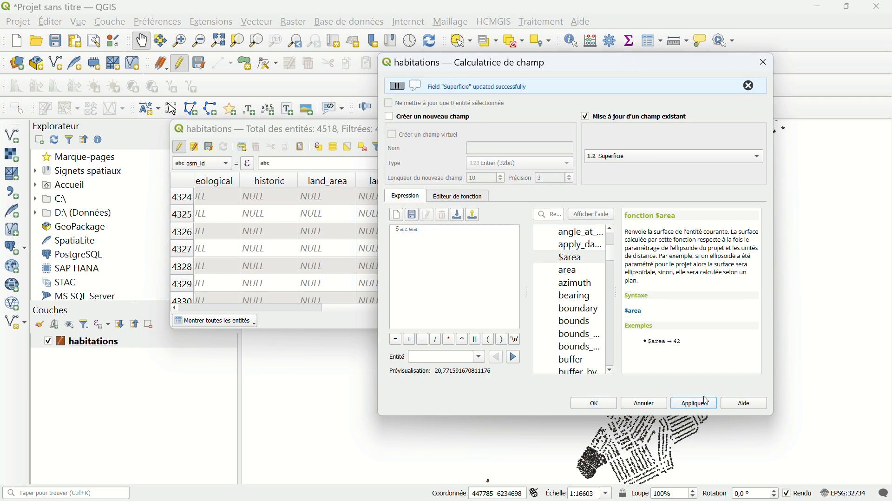
click(592, 403)
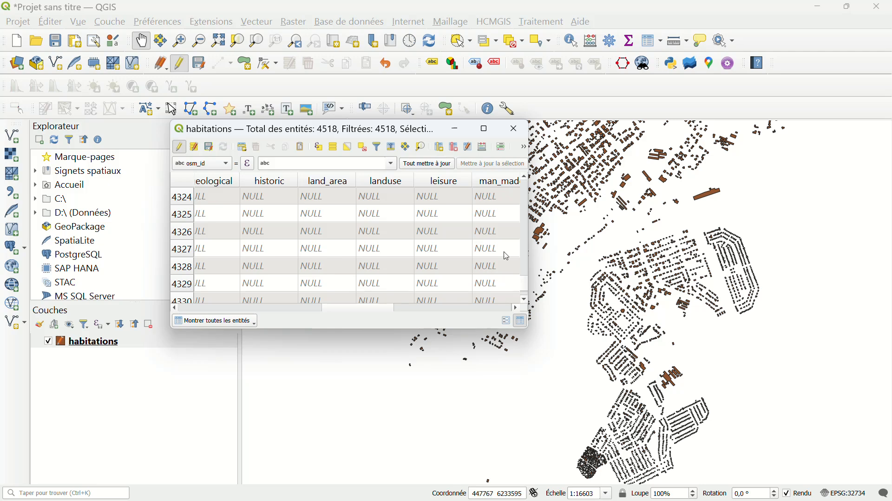
Step: Review the calculated Superficie values in the enlarged attribute table and sort the records by Superficie in descending order
scroll(492, 204, down, 4)
drag(355, 312, 486, 310)
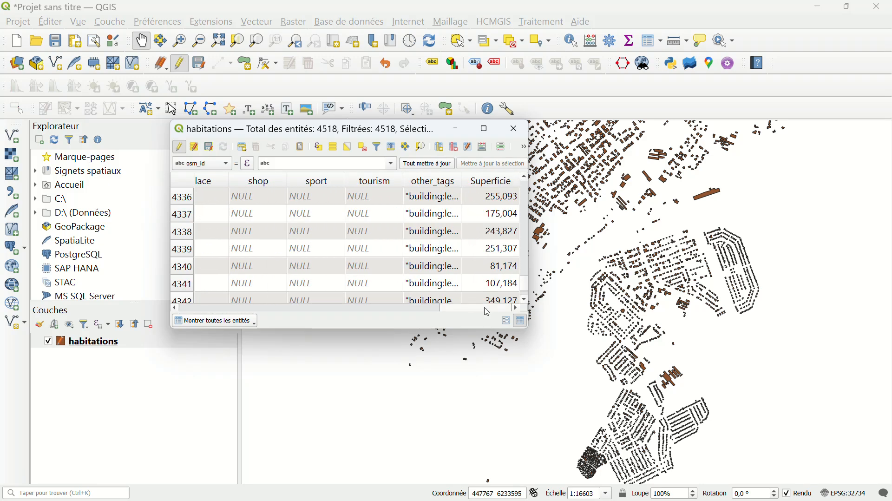
click(484, 129)
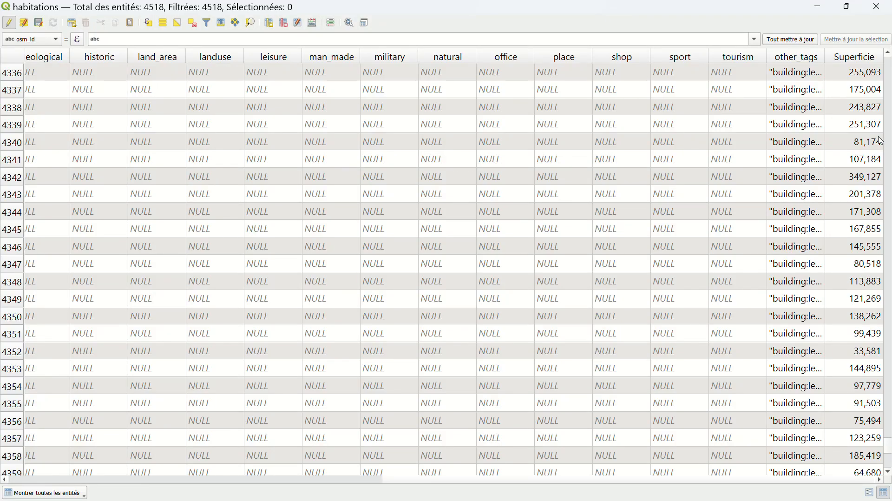
click(859, 60)
click(858, 59)
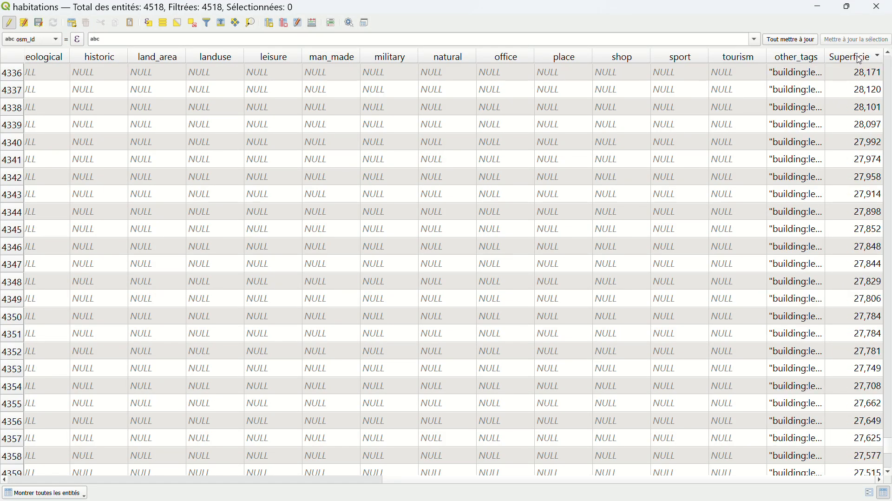
Step: End editing of the habitations layer, saving the changes, and recheck the Superficie values in descending order
click(10, 24)
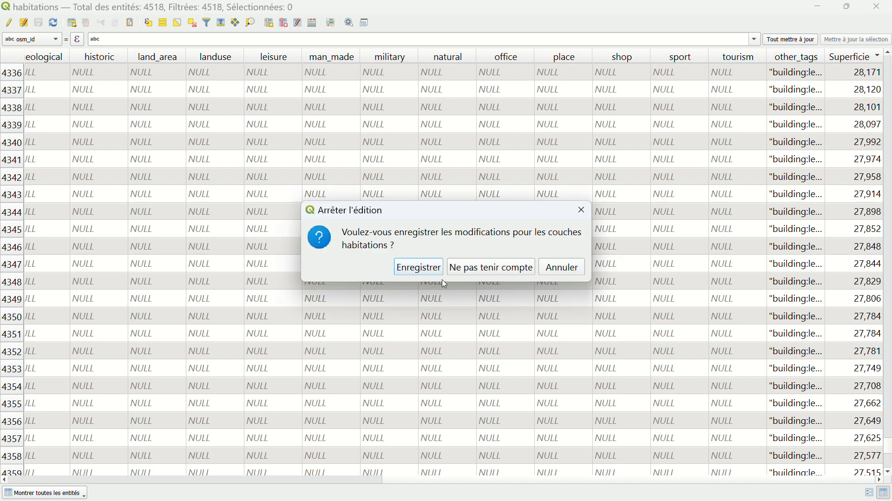
click(419, 268)
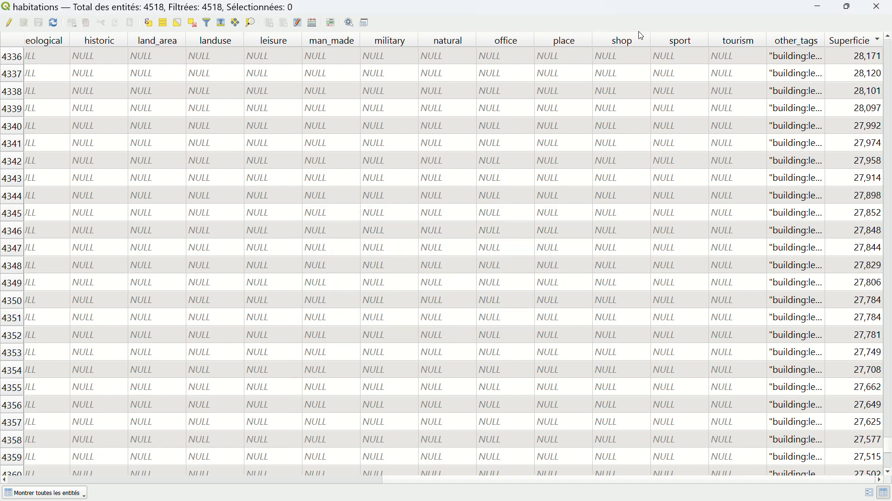
click(860, 43)
click(861, 43)
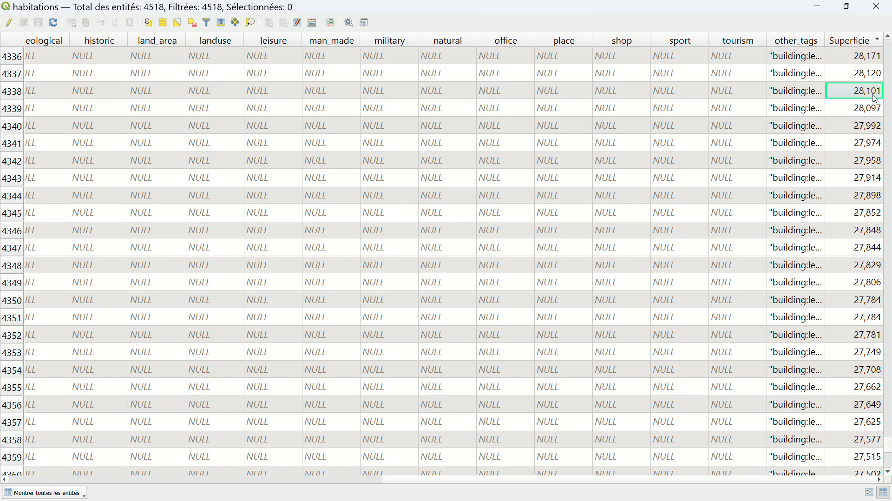
click(864, 56)
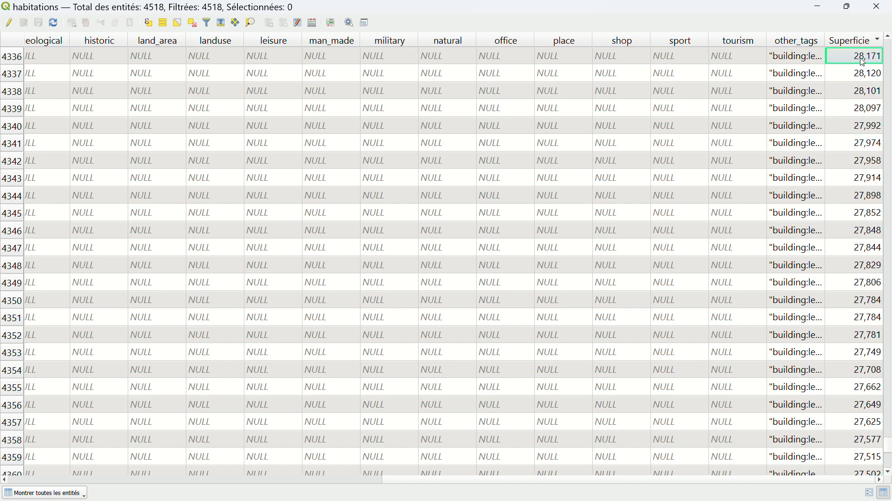
Step: Minimise the attribute table and examine the building footprints on the map at neighbourhood and close-up scale
click(822, 13)
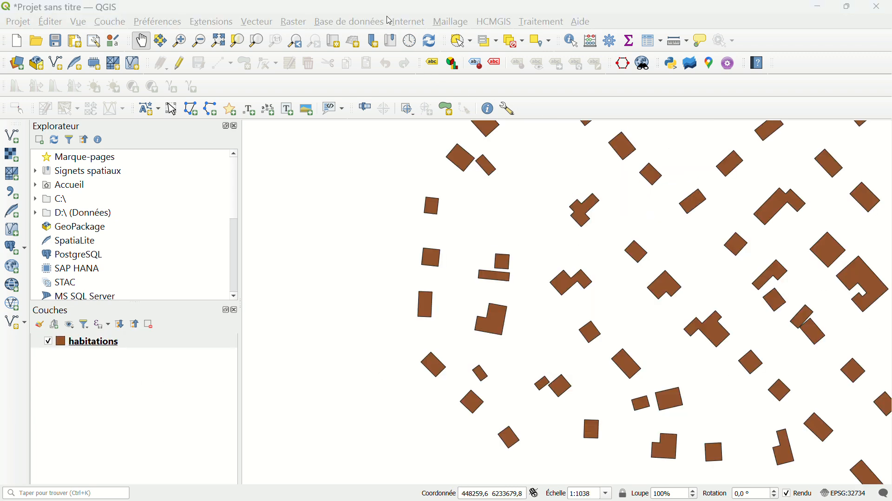
scroll(570, 279, down, 2)
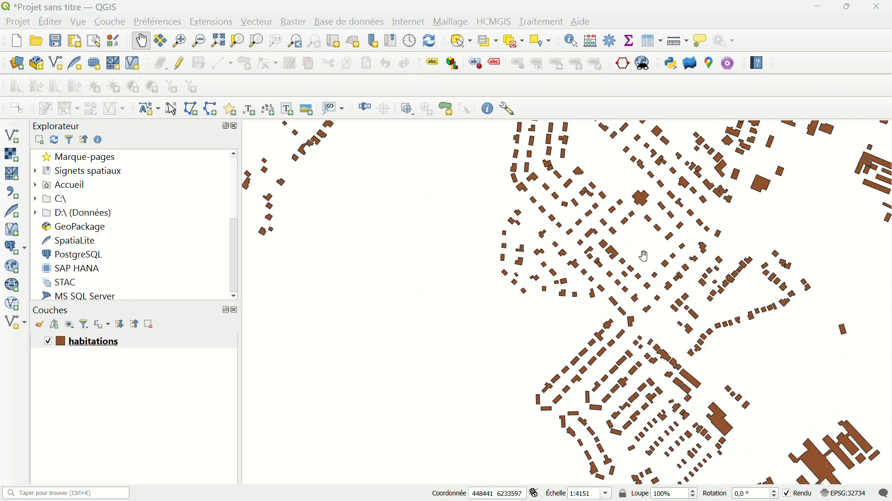
scroll(624, 258, up, 2)
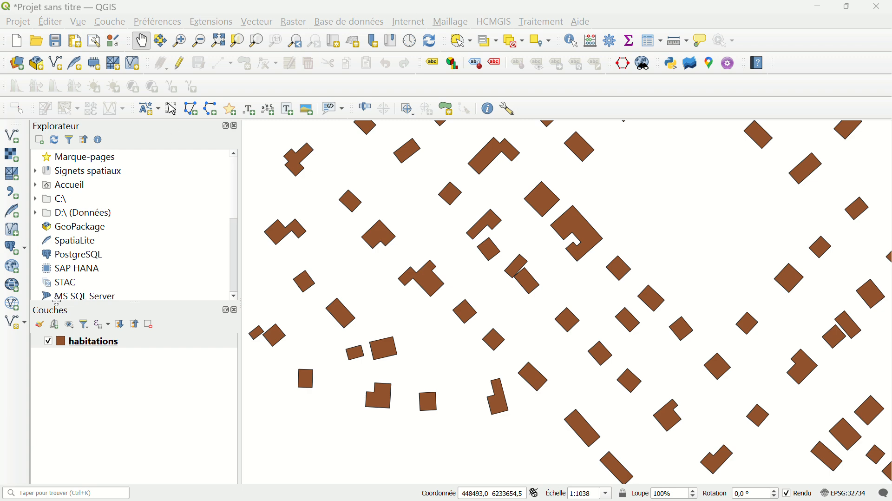
Step: Open the habitations attribute table, select the record in row 7, and move the table window clear of the buildings on the map
right_click(90, 346)
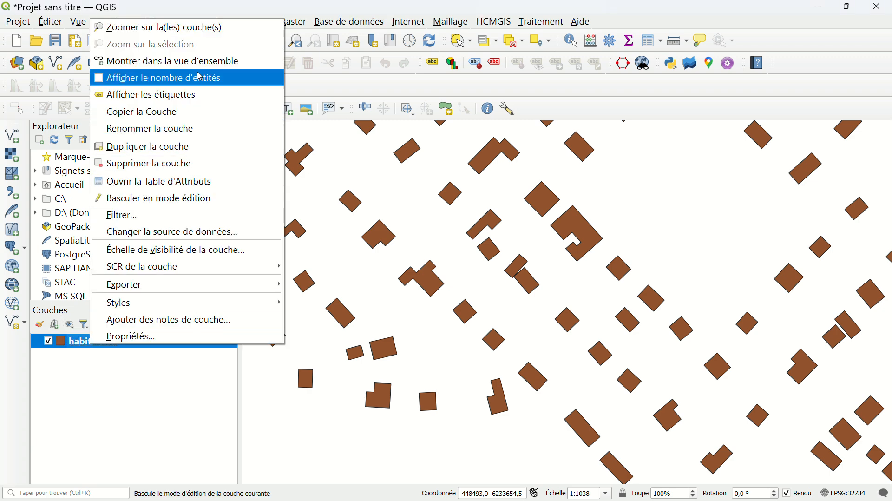
click(225, 182)
scroll(511, 218, down, 2)
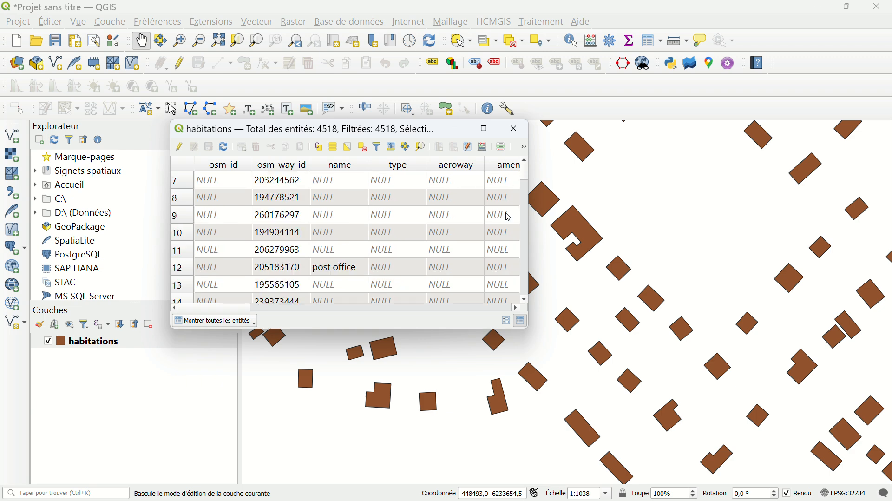
click(182, 190)
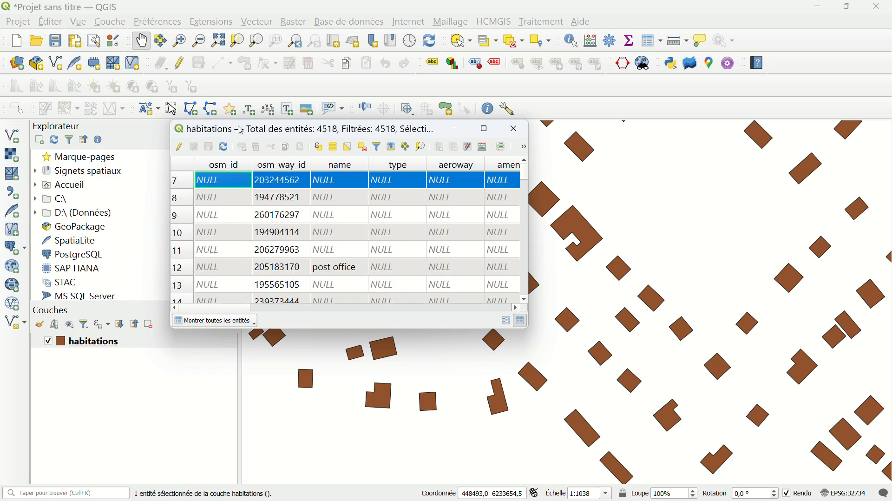
drag(240, 131, 437, 142)
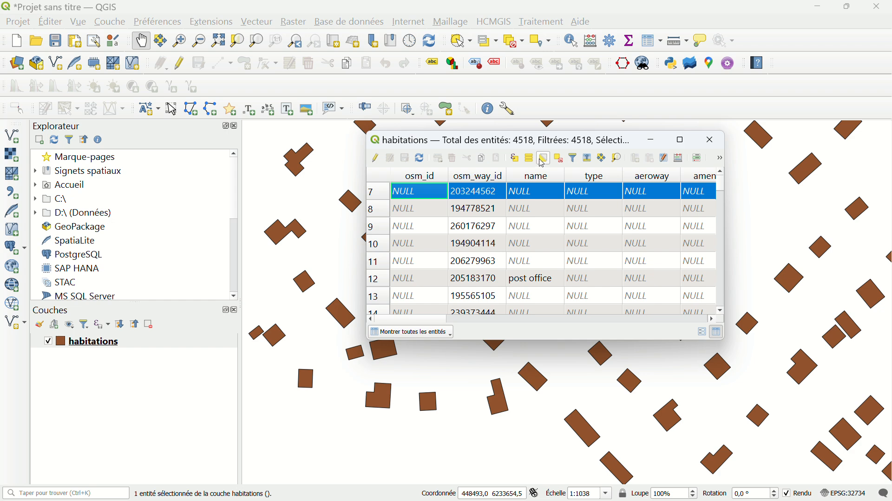
click(514, 159)
click(689, 84)
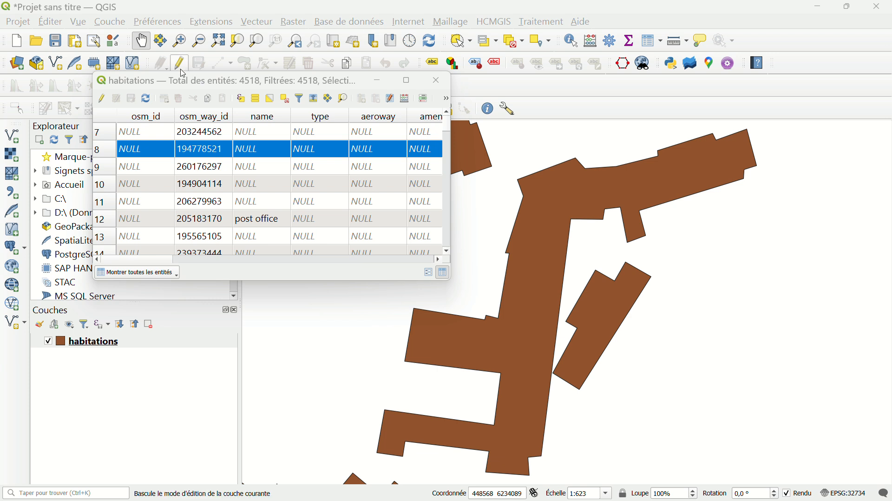
Step: Select the record in row 8, zoom the map to that building, and check its Superficie value in the table
scroll(105, 148, up, 1)
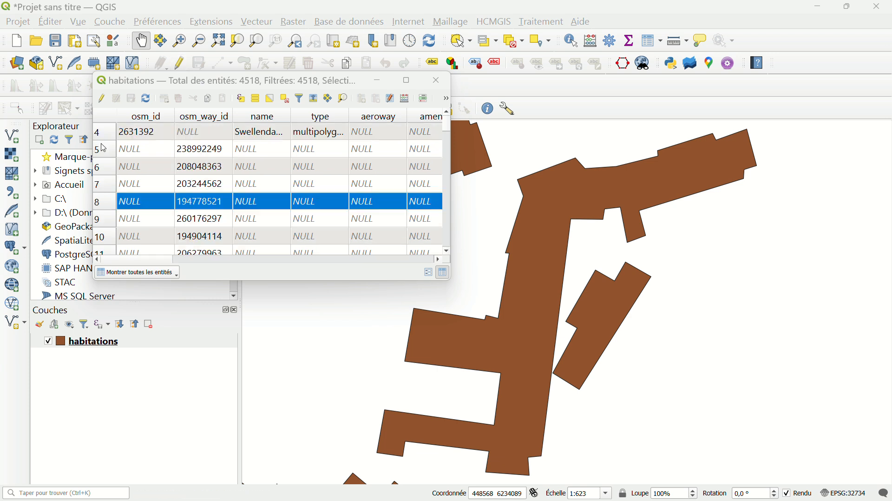
click(106, 206)
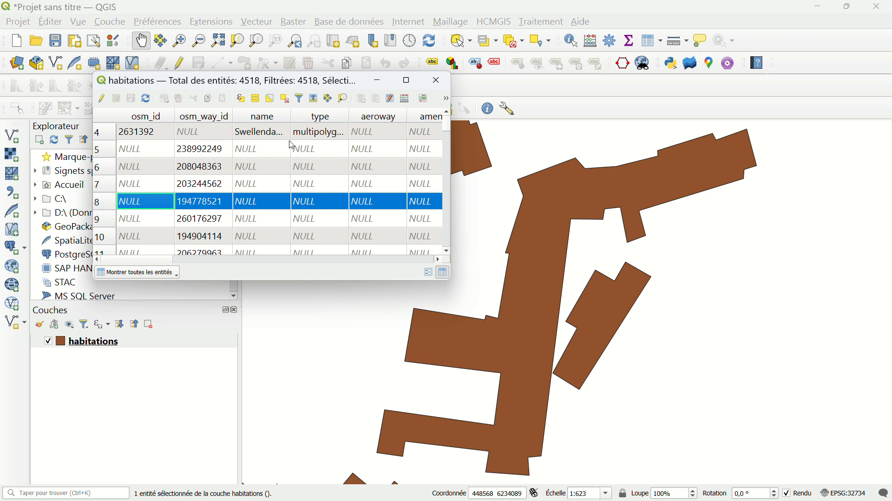
click(343, 98)
scroll(591, 288, down, 1)
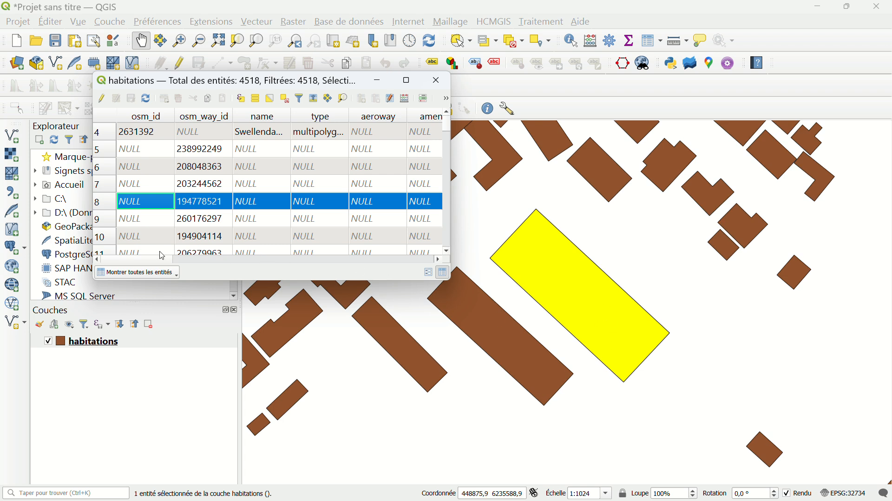
drag(156, 260, 425, 272)
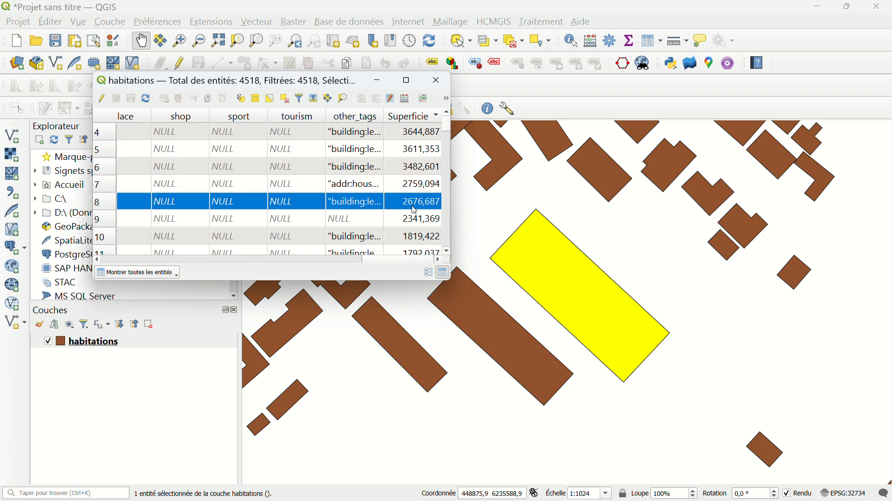